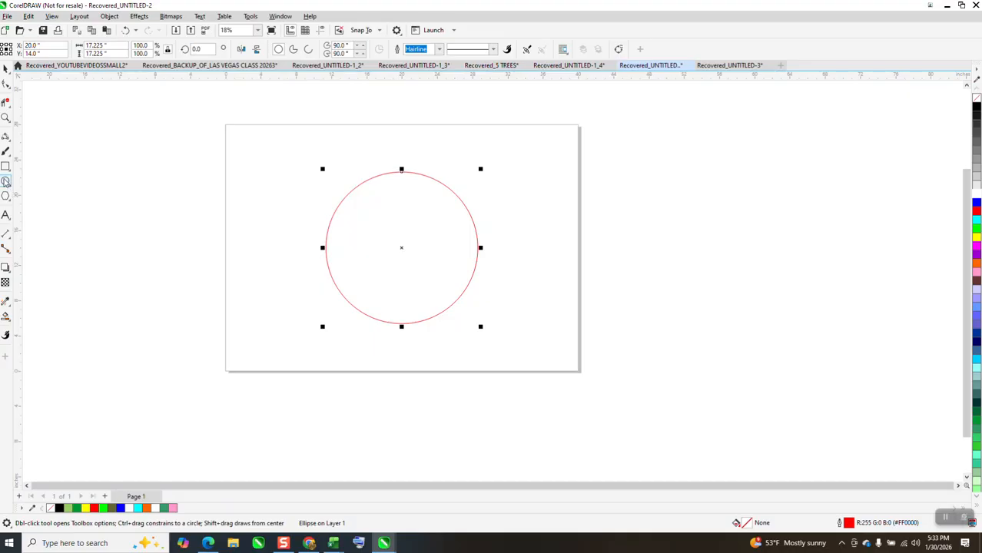
Step: Draw a circle about 2.7 inches in diameter and centre it on the page inside the large circle
left_click(307, 183)
left_click_drag(306, 181, 291, 199)
key("p")
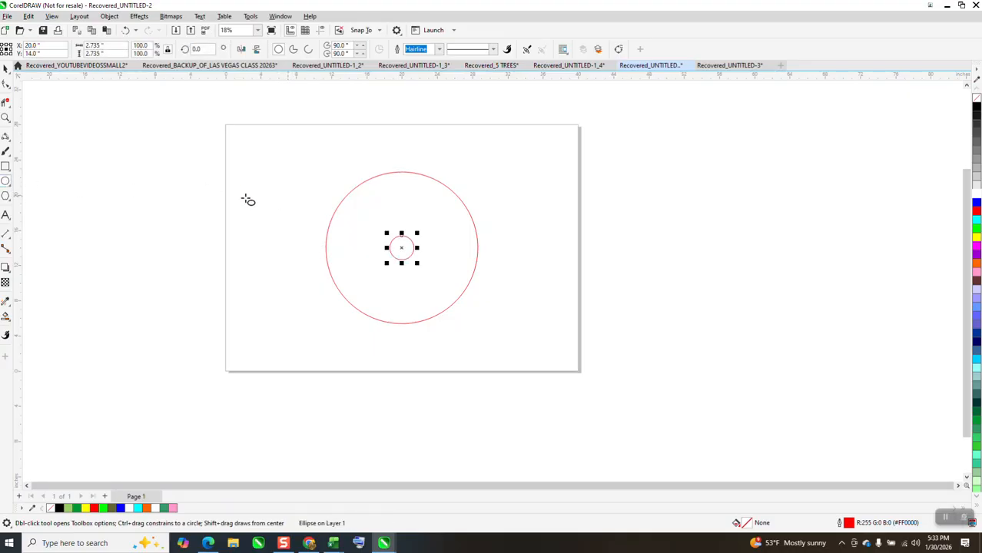
Step: Align the small circle with the top edge of the large circle
left_click(6, 68)
left_click_drag(323, 161, 509, 351)
key("t")
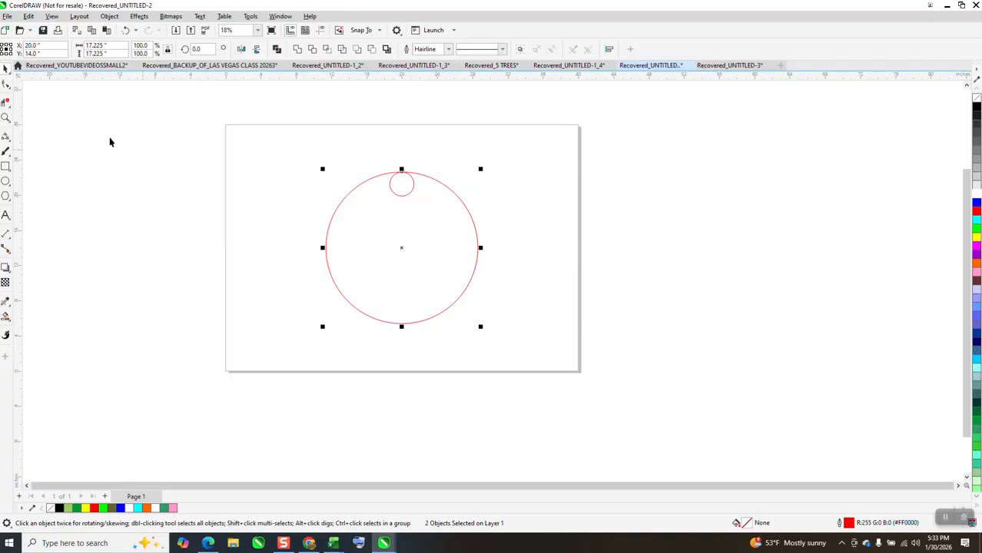
Step: Draw a vertical 2-point line about 24.2 inches long and centre it on the page
left_click(9, 141)
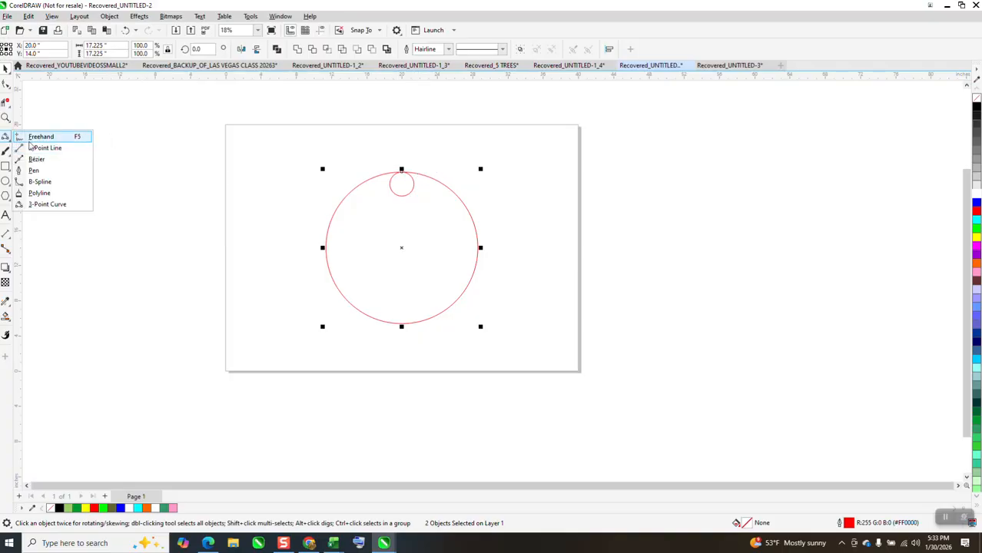
left_click(31, 147)
left_click_drag(295, 142, 295, 355)
key("p")
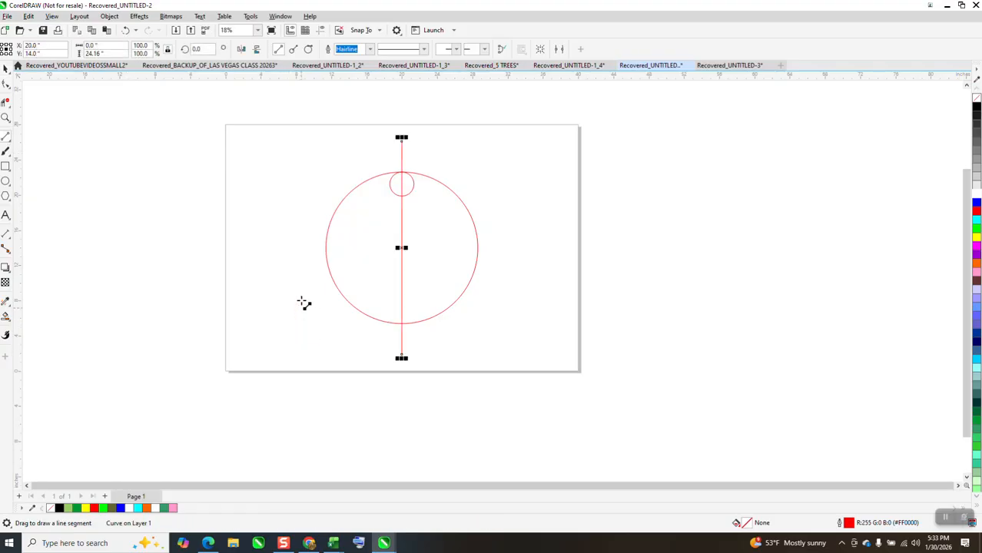
Step: Rotate the vertical line clockwise about its centre by about 12 degrees so it touches the small circle's right side
left_click(6, 70)
left_click(401, 246)
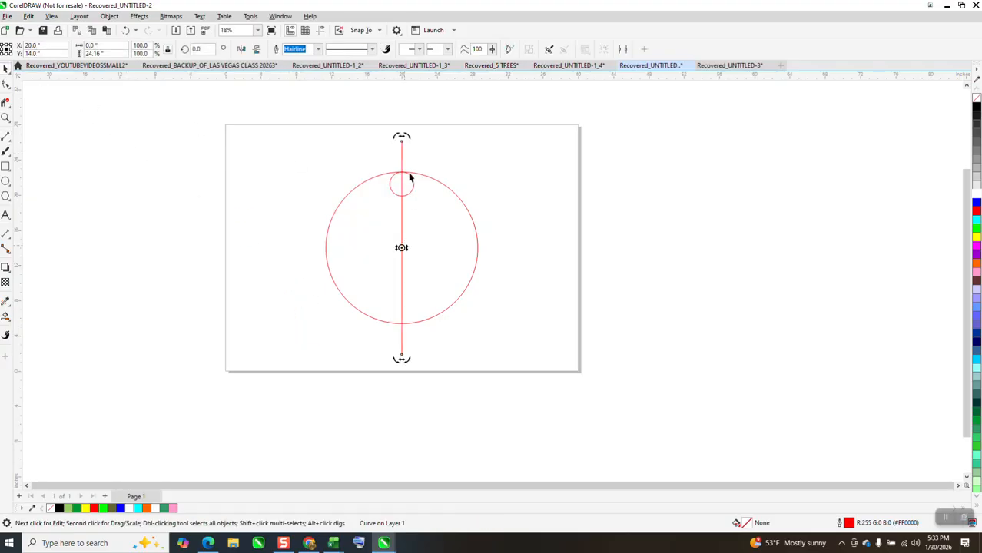
left_click_drag(407, 138, 428, 145)
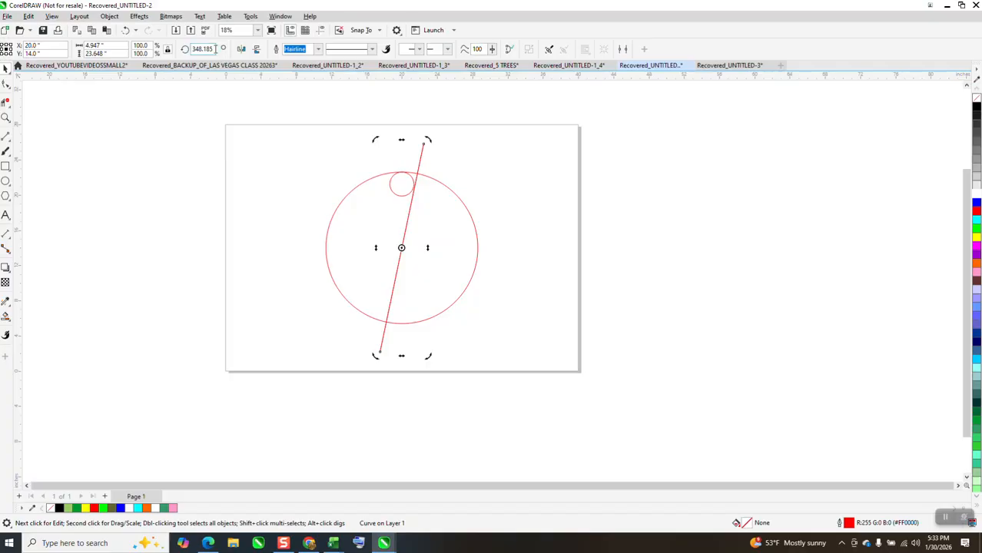
Step: Try to add a copy of the tilted line using a +90 degree rotation, and delete that copy
key("Return")
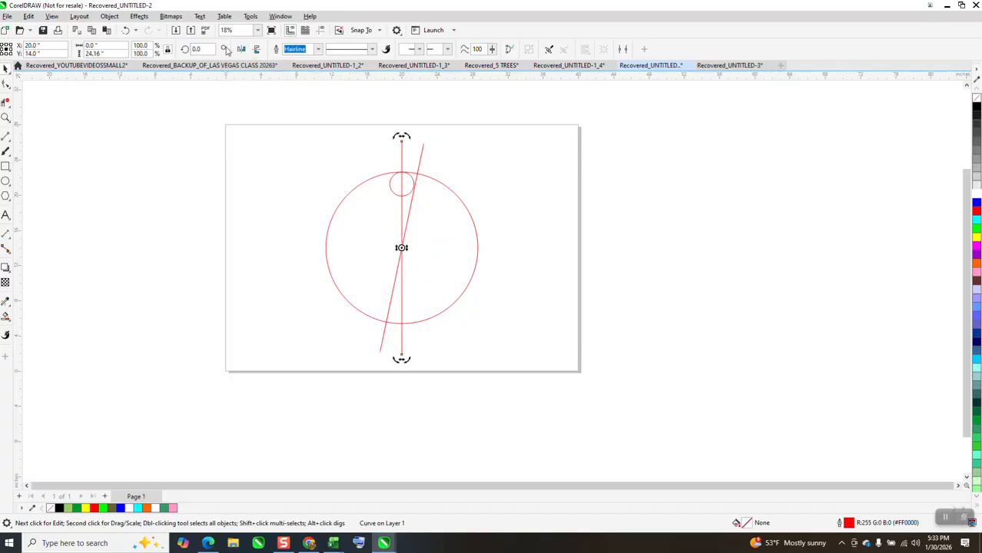
left_click(125, 30)
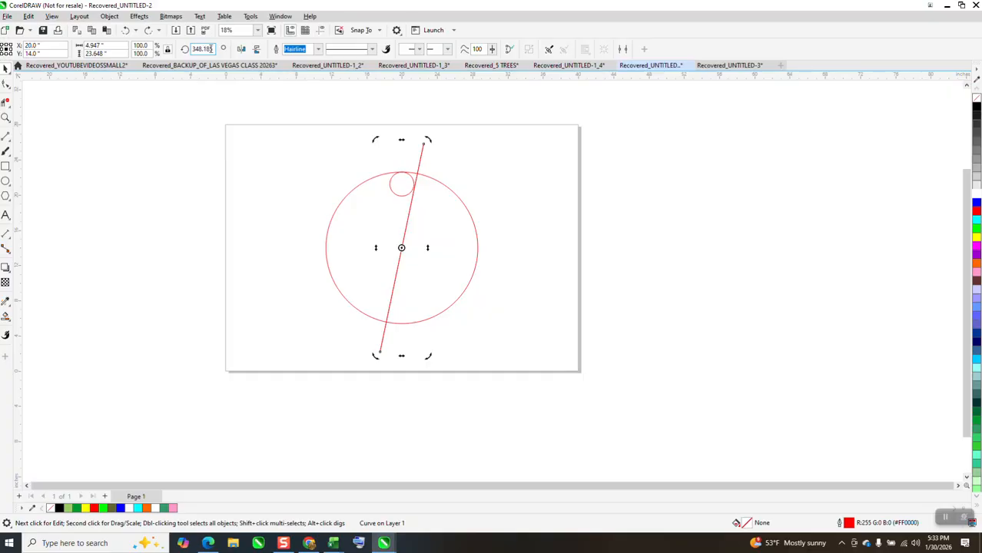
type("+90")
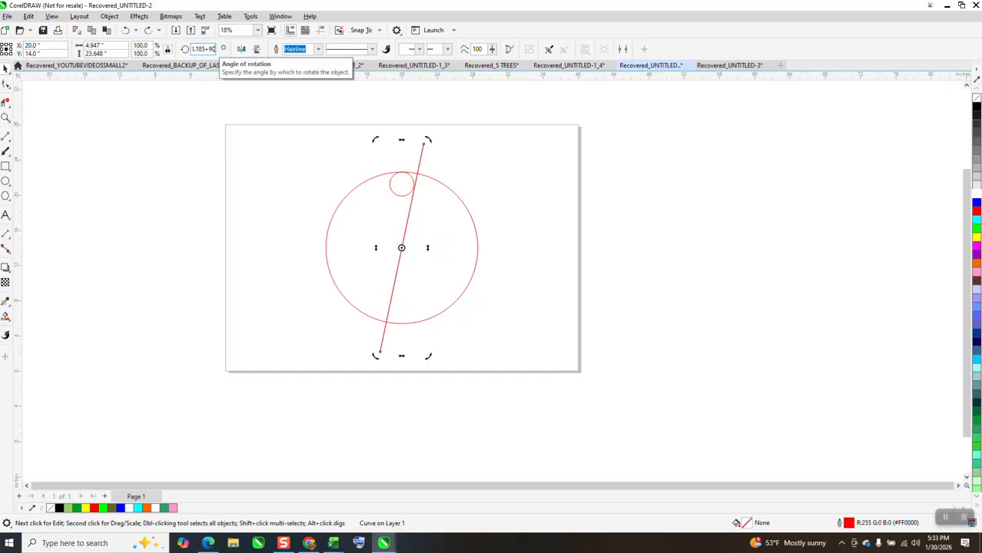
key("Return")
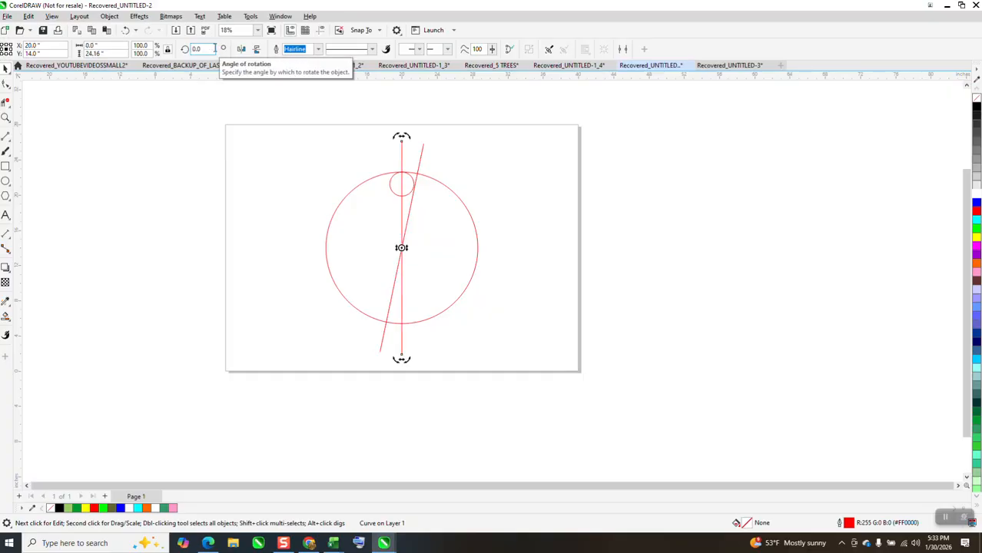
key("Delete")
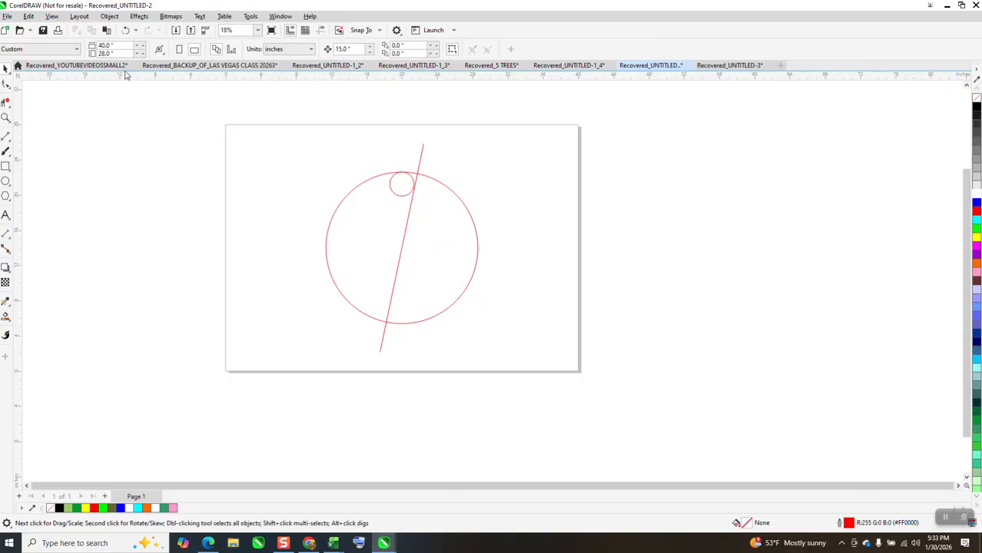
Step: Try to rotate the tilted line by -90 degrees and undo the rotation
left_click(422, 149)
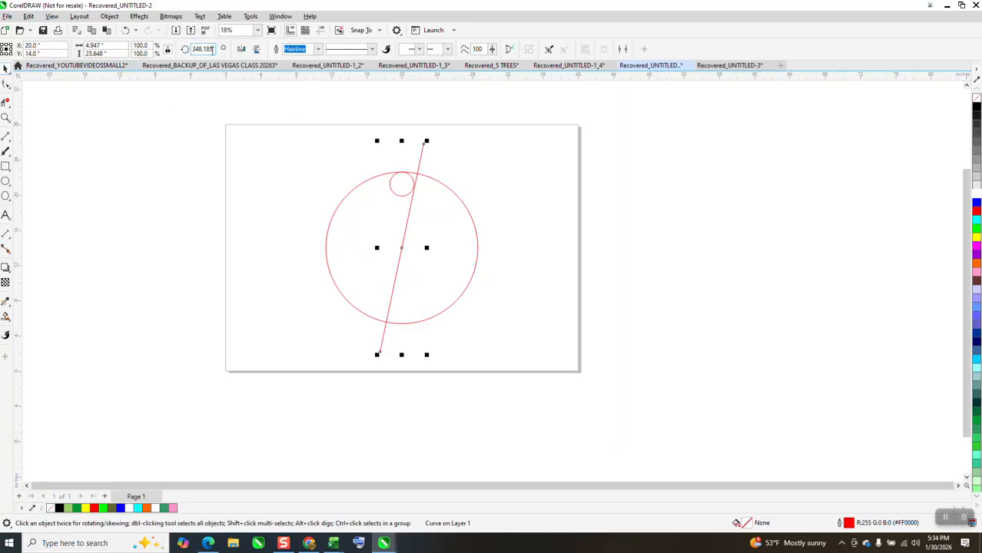
type("0")
key("Return")
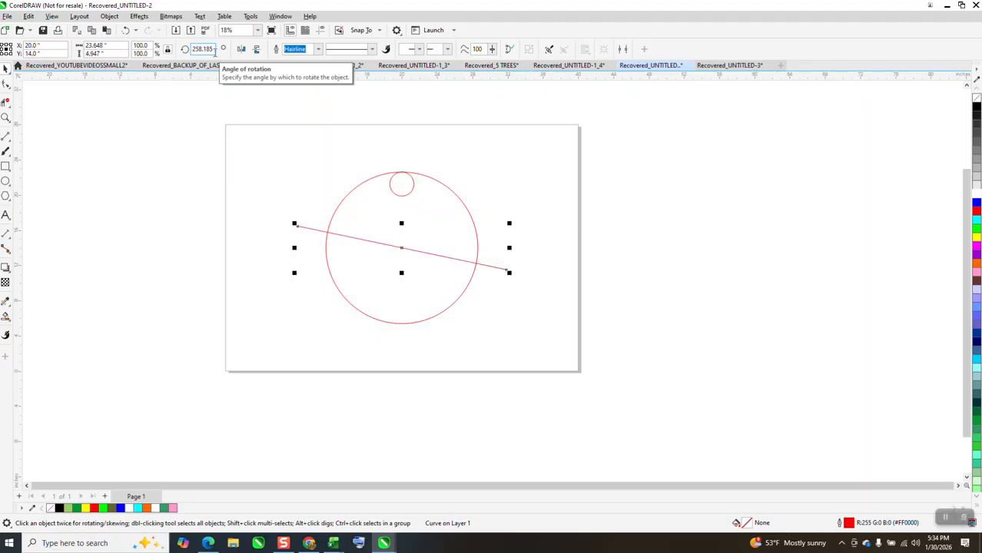
left_click(126, 33)
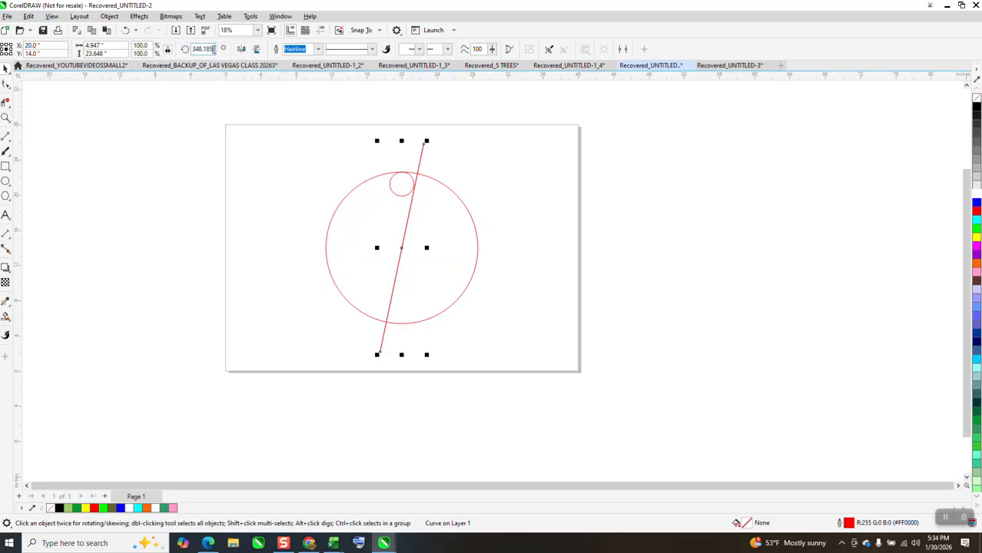
Step: Add a copy of the tilted line, rotated by -90 degrees about the large circle's centre, and clear the selection
type("0")
key("Return")
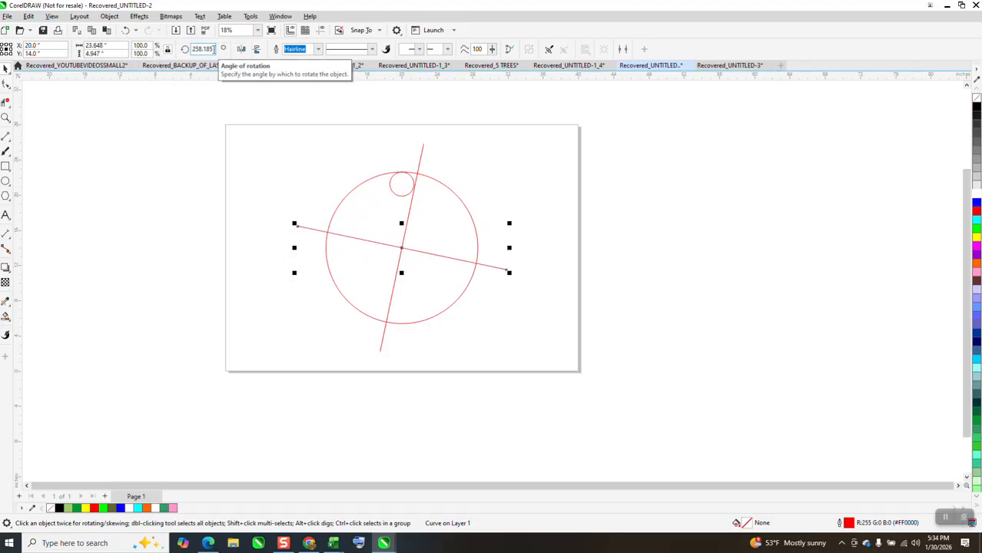
key("Tab")
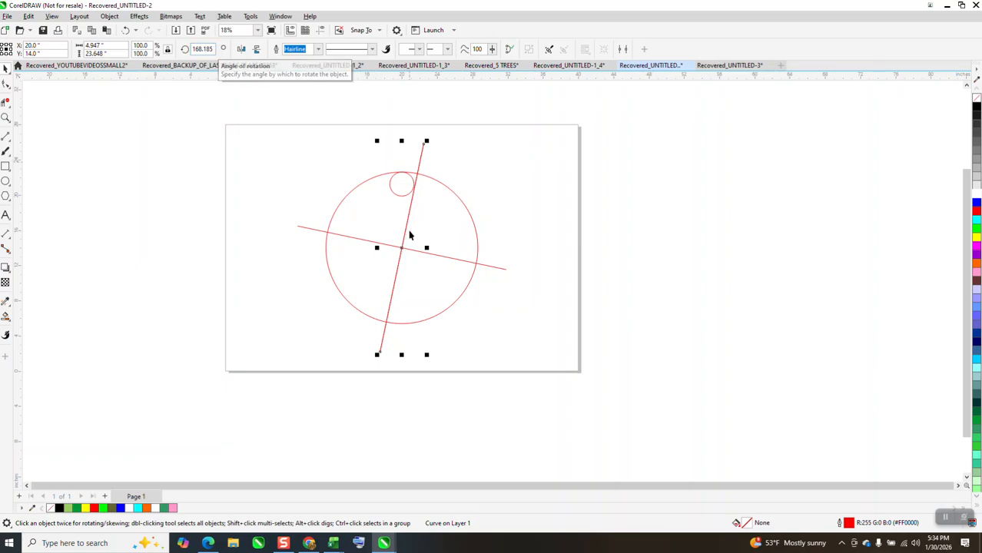
left_click(449, 156)
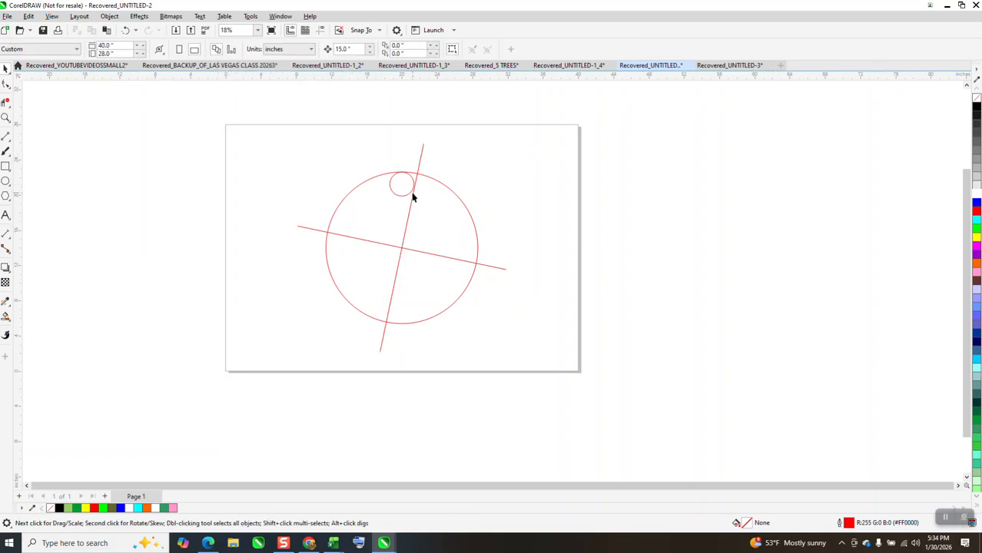
Step: Draw an upward-bulging 3-point curve from the perpendicular line's left intersection with the large circle to the small circle's bottom
left_click(12, 119)
left_click_drag(291, 147, 472, 323)
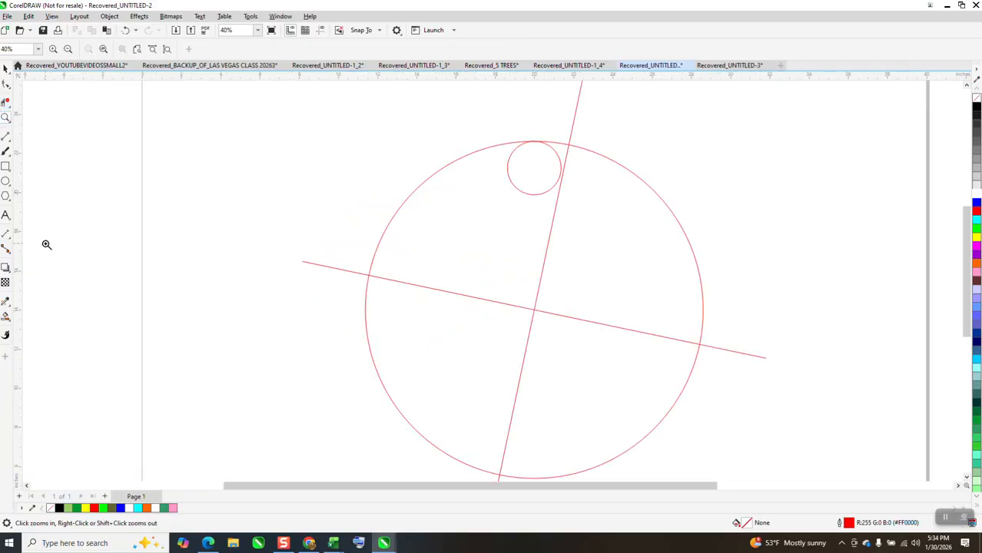
left_click(10, 140)
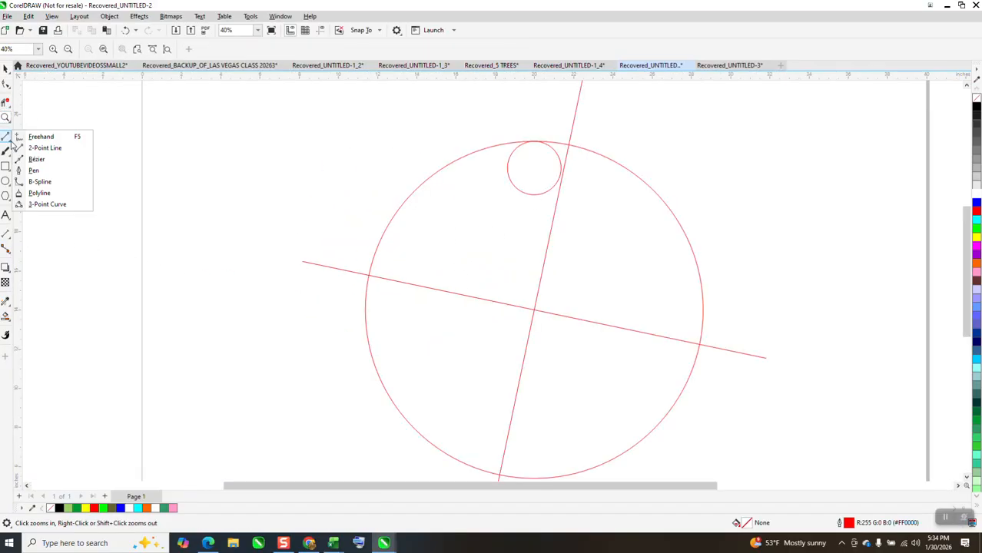
left_click(46, 205)
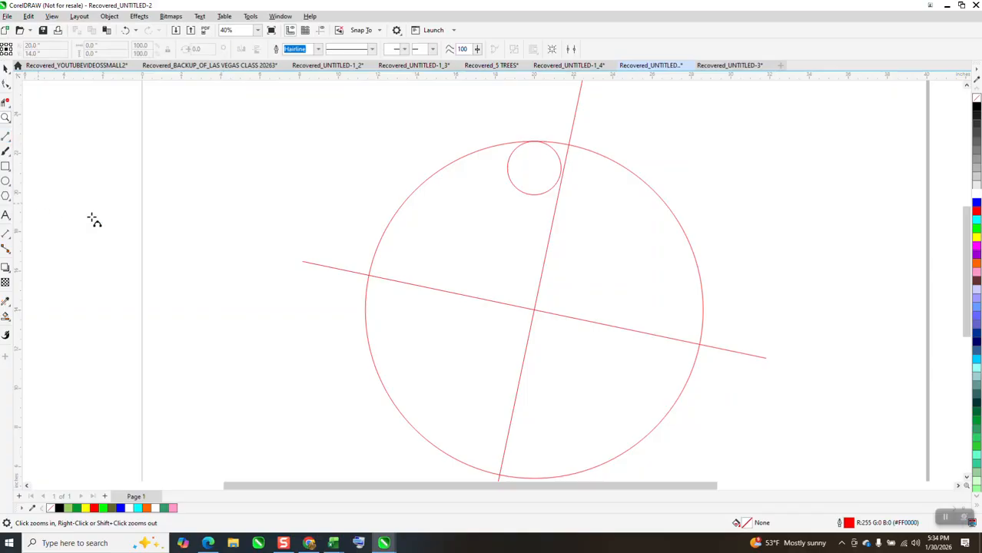
left_click_drag(368, 275, 538, 195)
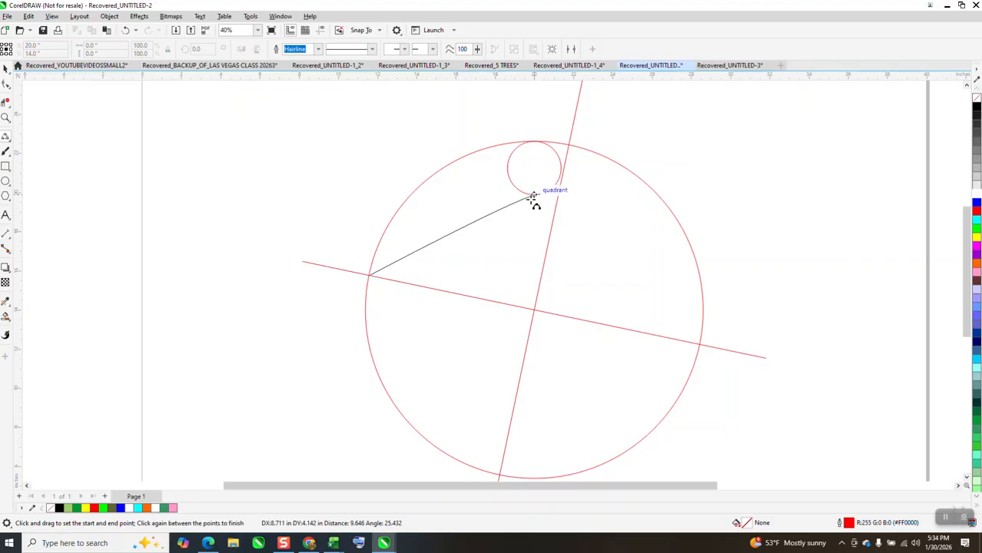
left_click(464, 202)
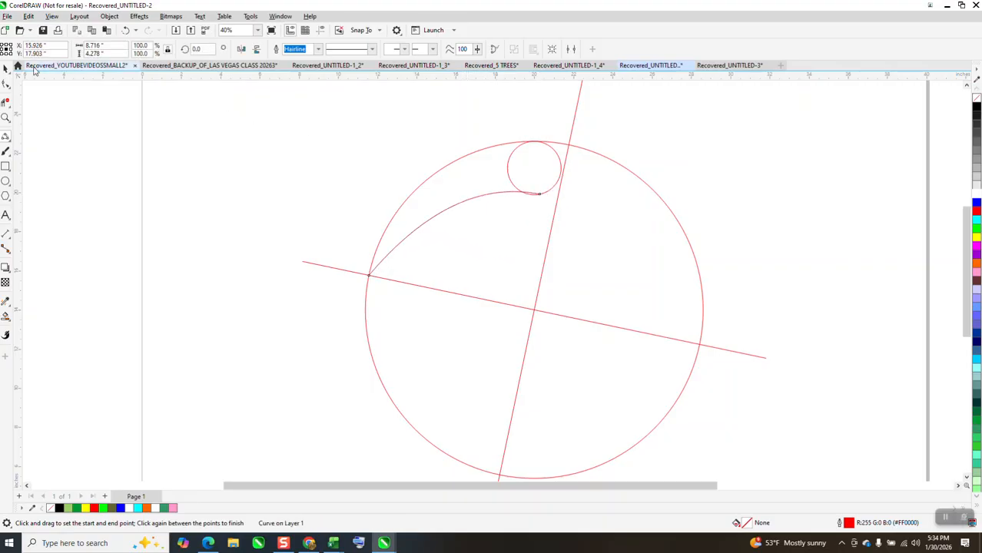
Step: Move the curve's right end node onto the bottom quadrant of the small circle
left_click(5, 116)
left_click(584, 228)
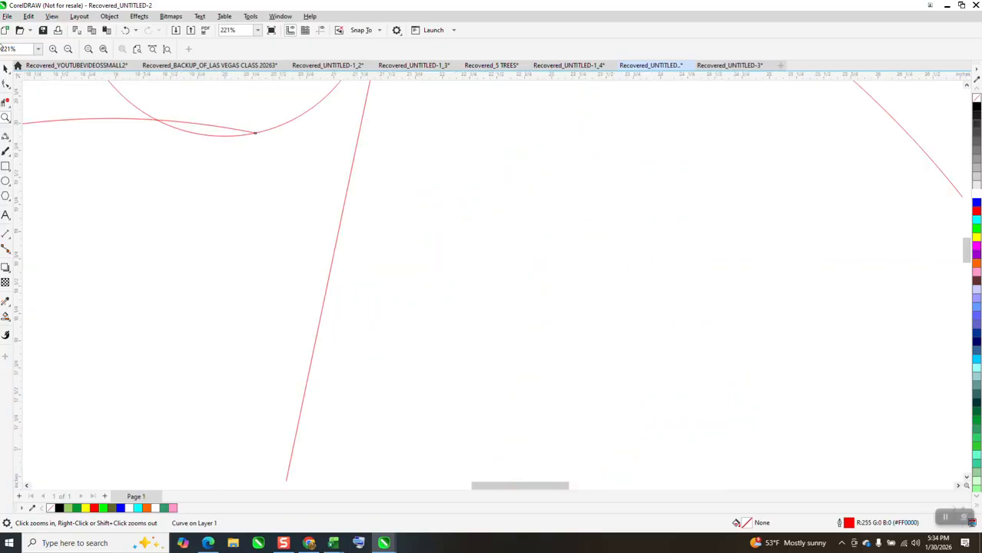
left_click(6, 83)
left_click_drag(255, 134, 216, 138)
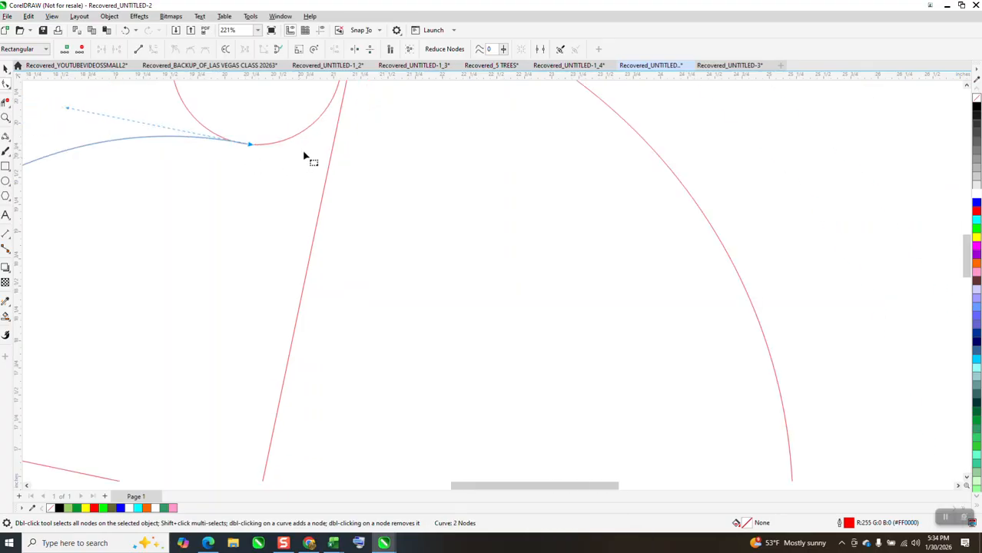
scroll(304, 156, "down", 5)
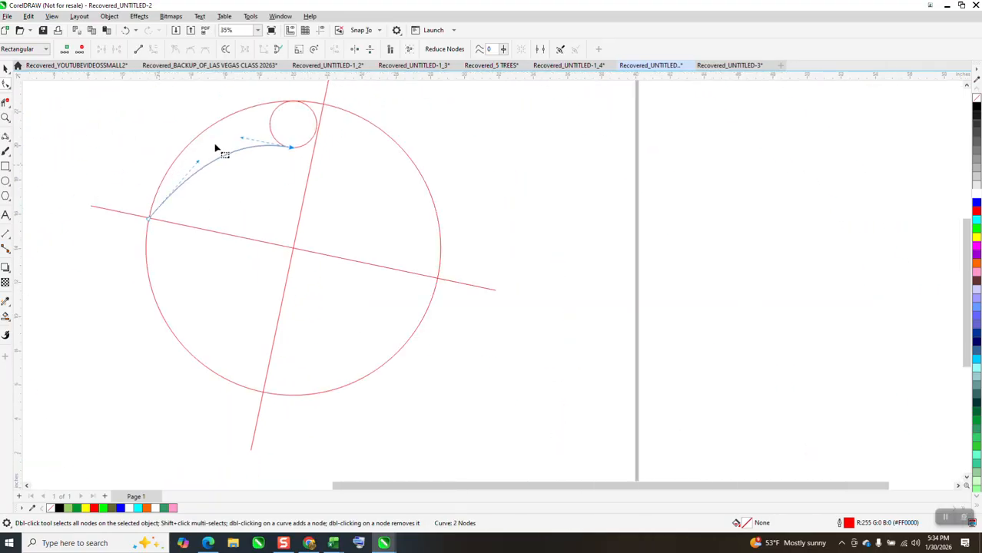
Step: Draw a second 3-point curve from the small circle's right quadrant to the same left intersection, and delete the small circle's left-side segments
left_click(6, 150)
left_click_drag(316, 126, 150, 217)
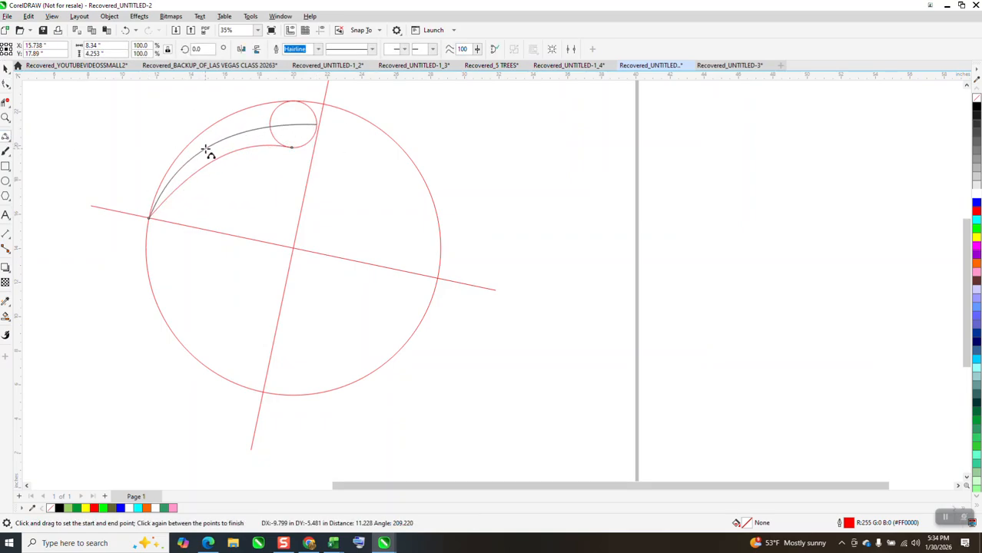
left_click(214, 146)
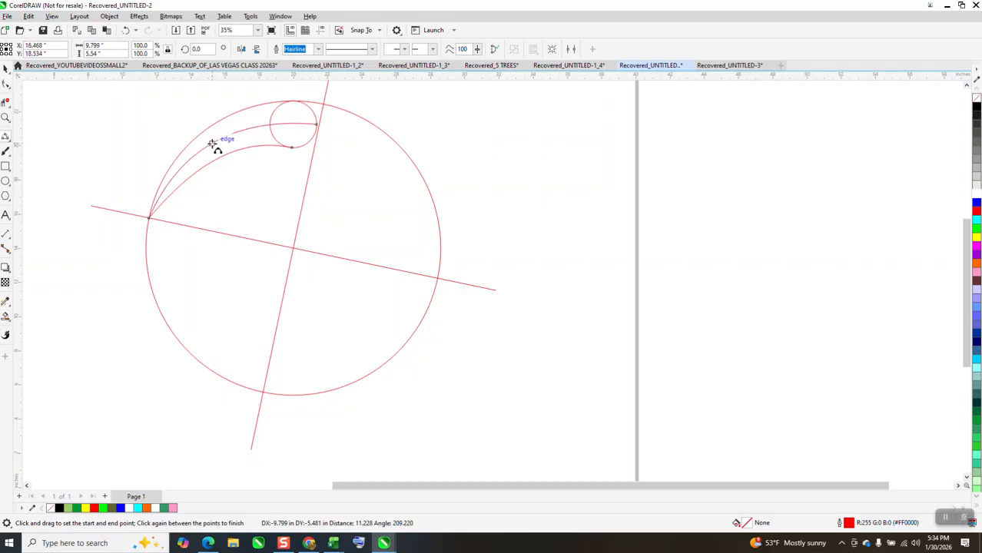
left_click(7, 102)
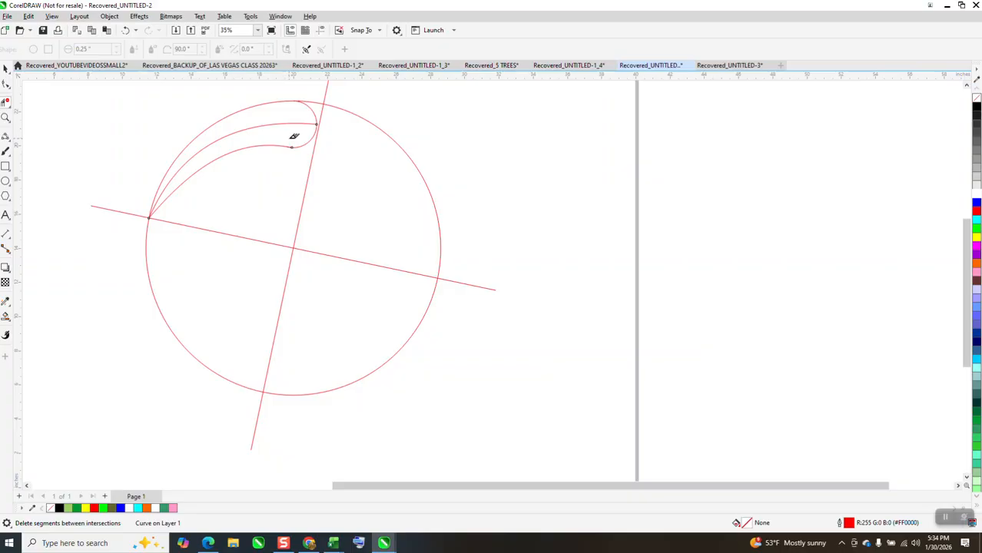
scroll(250, 175, "down", 1)
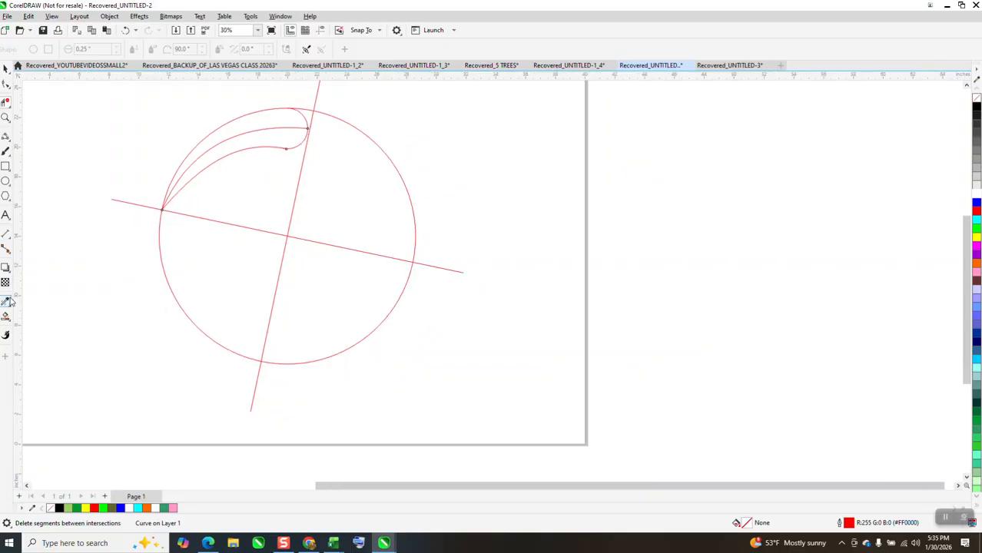
Step: Smart Fill the upper and lower regions between the curves and the large circle with orange and no outline
left_click(7, 318)
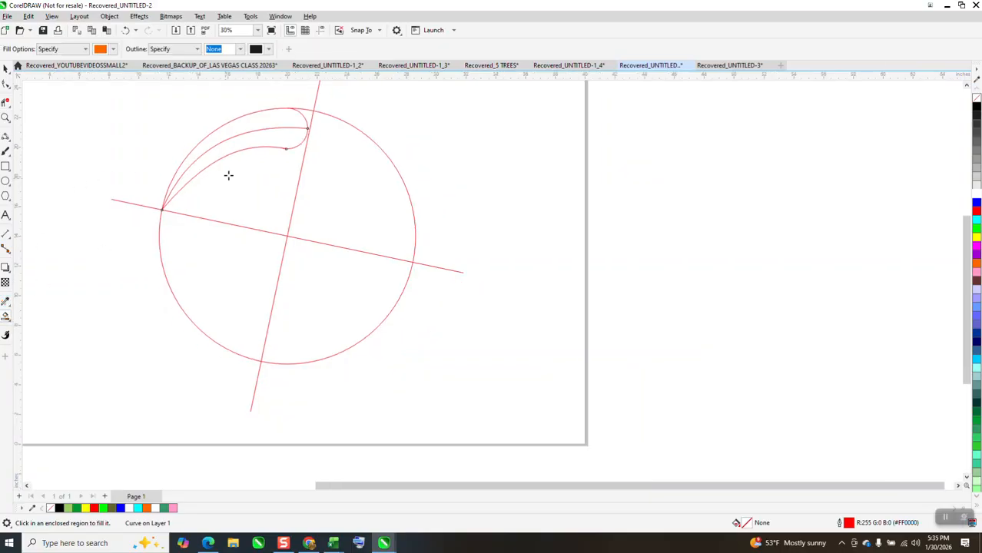
left_click(265, 123)
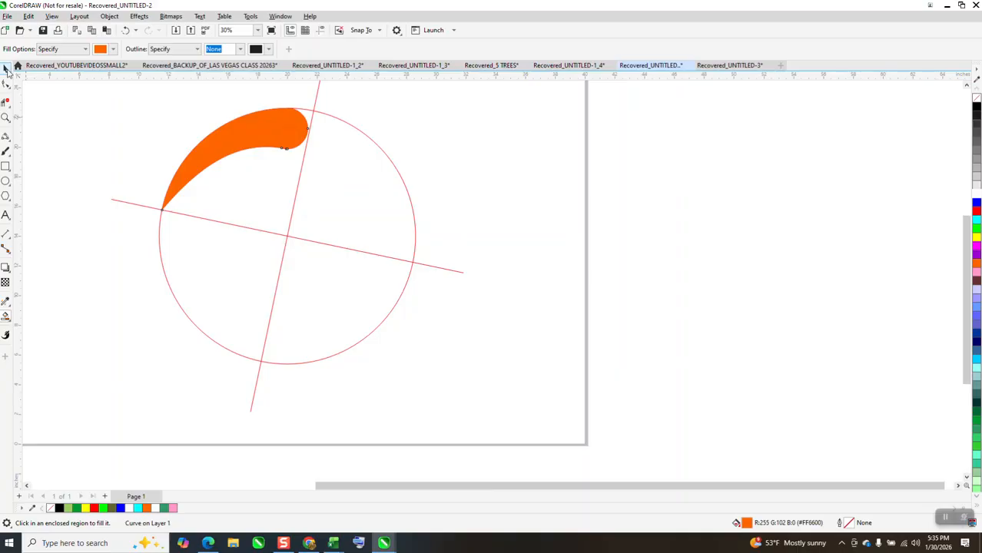
left_click(7, 70)
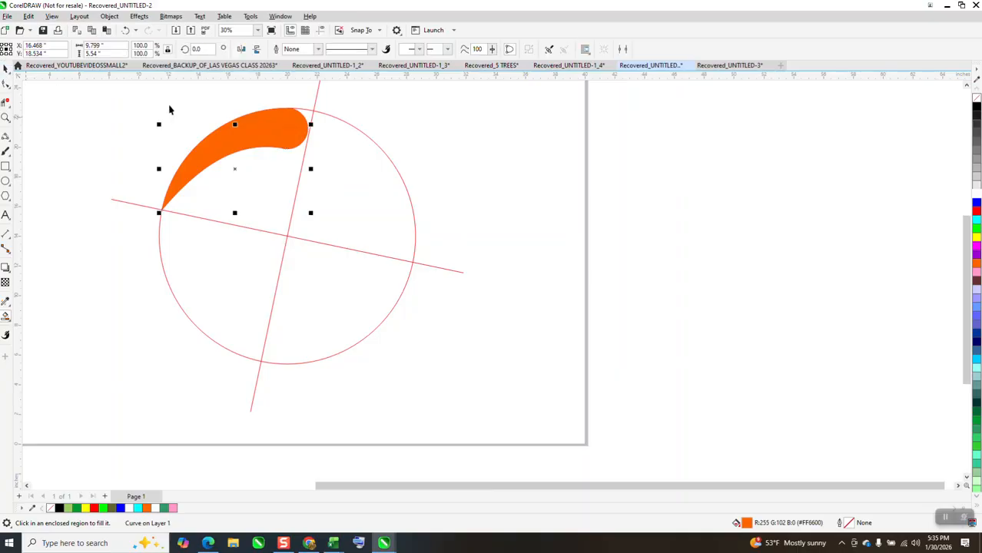
Step: Apply an interactive fountain fill to the lower orange piece, running upward from orange to black
left_click(7, 319)
left_click(8, 322)
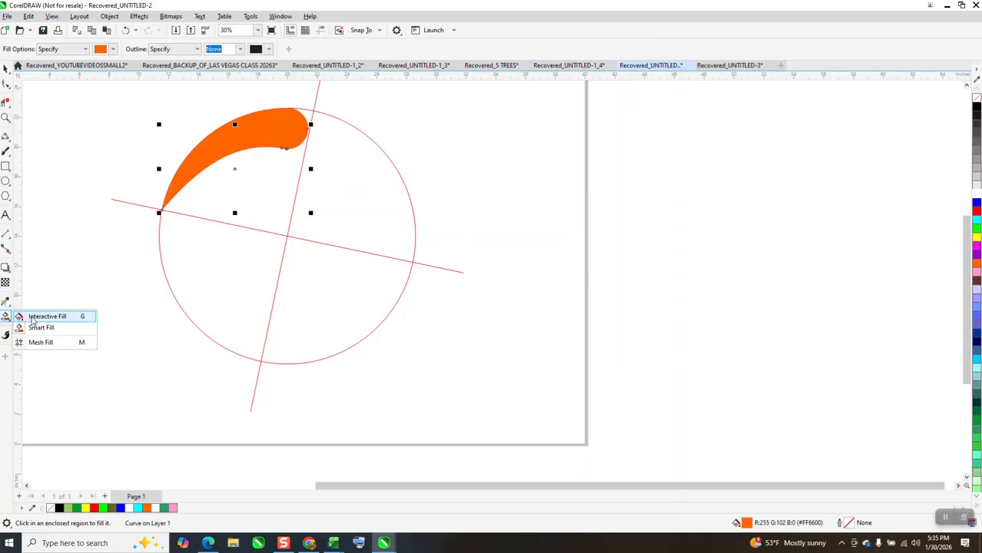
left_click(43, 314)
left_click_drag(259, 144, 249, 100)
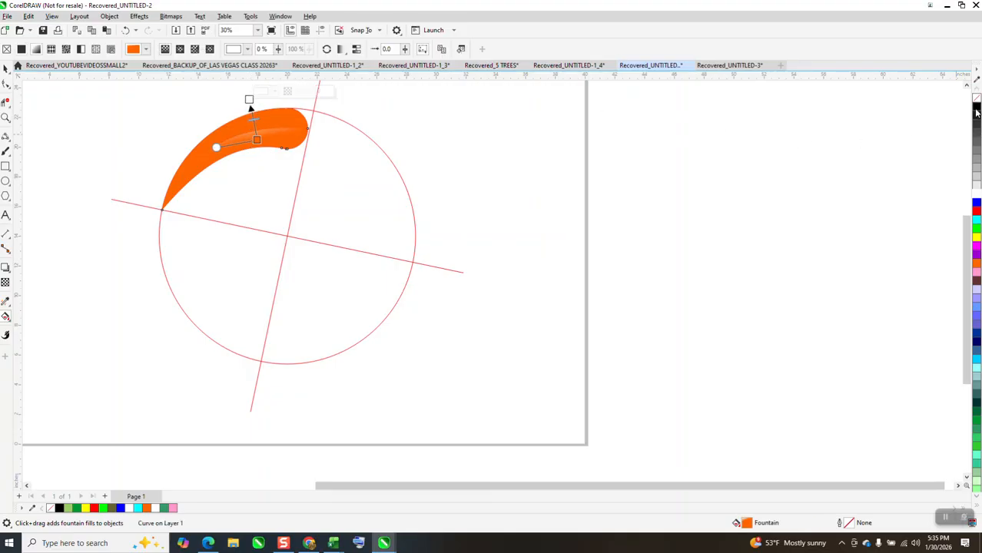
left_click(250, 100)
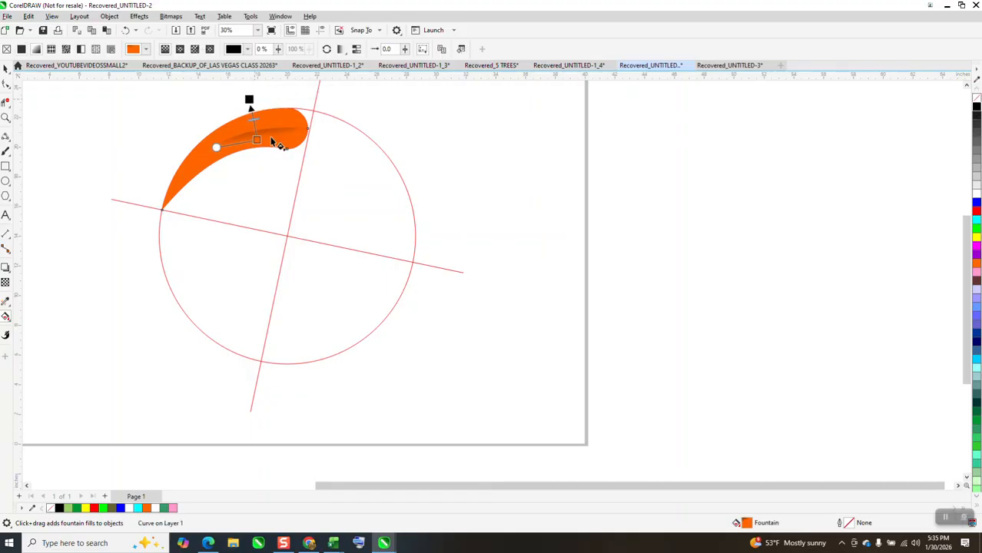
Step: Move the orange start of the lower piece's fountain fill down past its lower edge, and lower the fill's skew handle slightly
left_click_drag(257, 139, 262, 153)
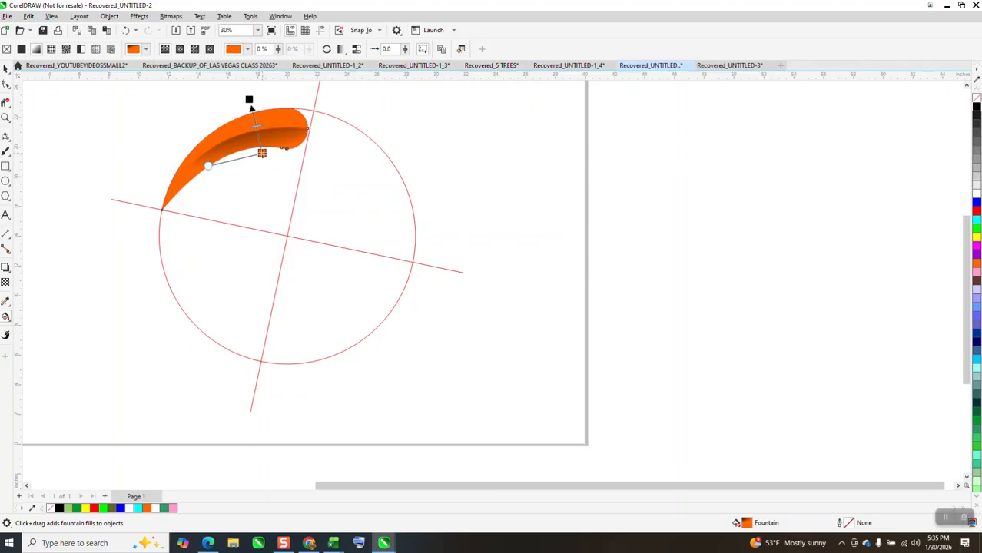
left_click_drag(207, 166, 210, 176)
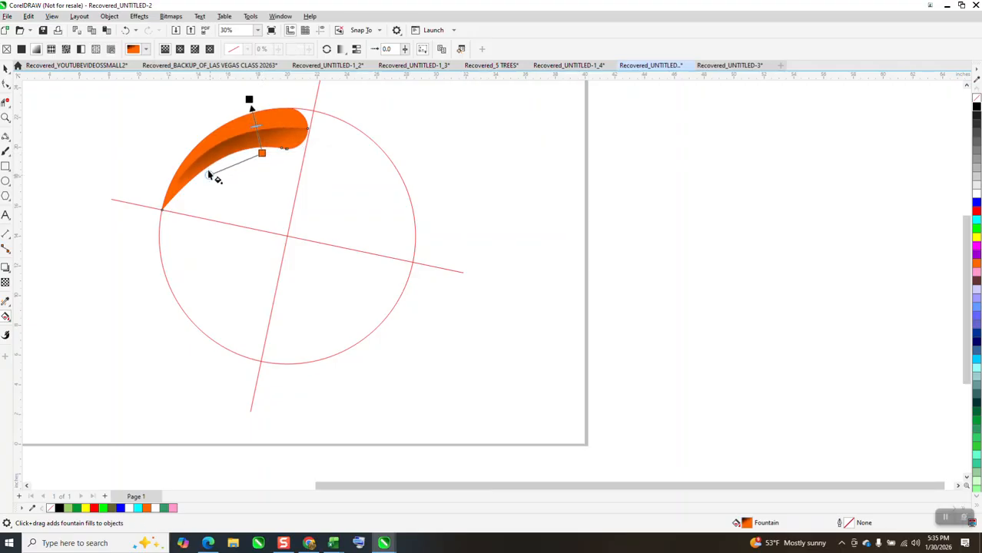
Step: Apply a fountain fill to the upper orange piece, running downward from orange to black and ending just below the blade
left_click(241, 128)
left_click_drag(247, 116, 257, 153)
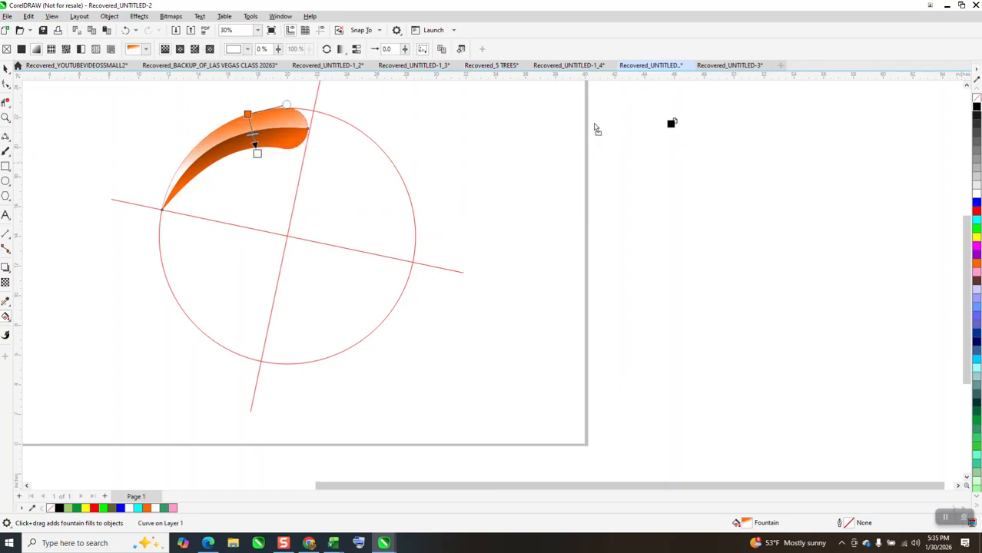
left_click_drag(256, 153, 263, 167)
left_click_drag(248, 114, 252, 121)
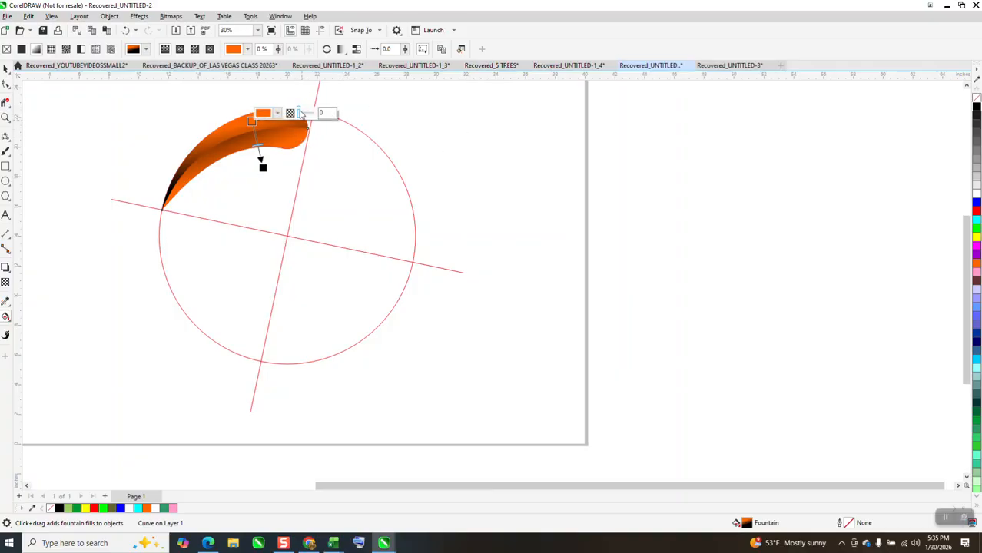
left_click(302, 112)
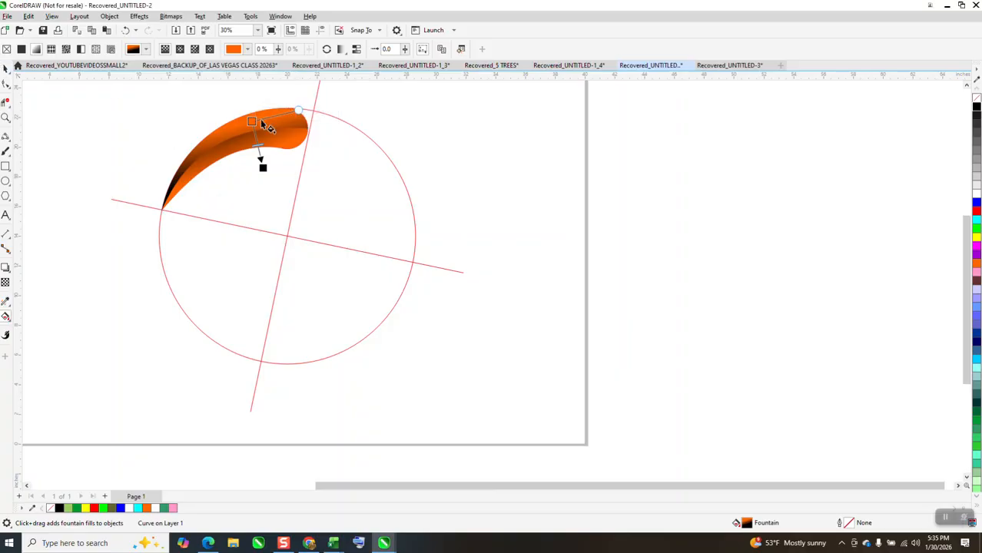
left_click(5, 68)
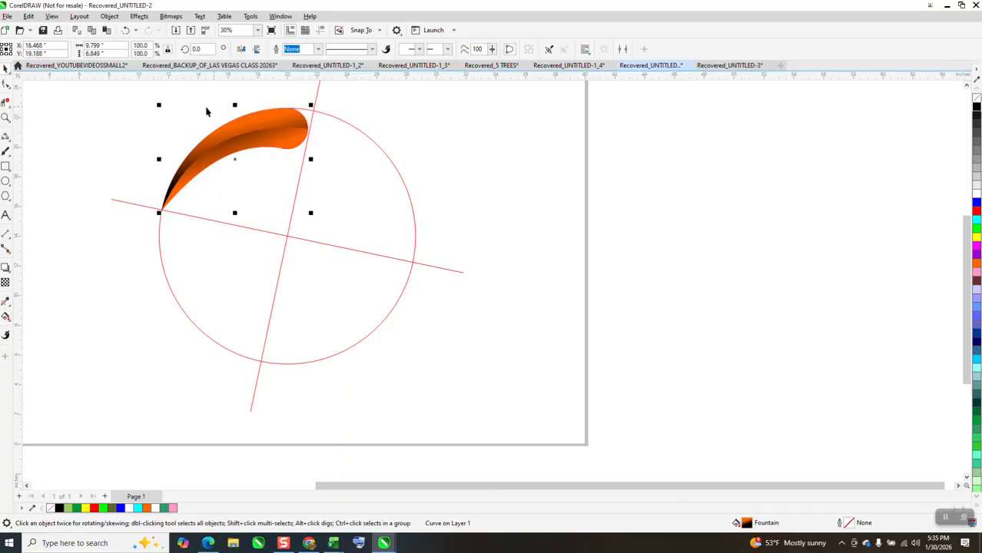
Step: Delete the large red circle and both crossing guide lines, leaving only the shaded blade
scroll(391, 206, "down", 3)
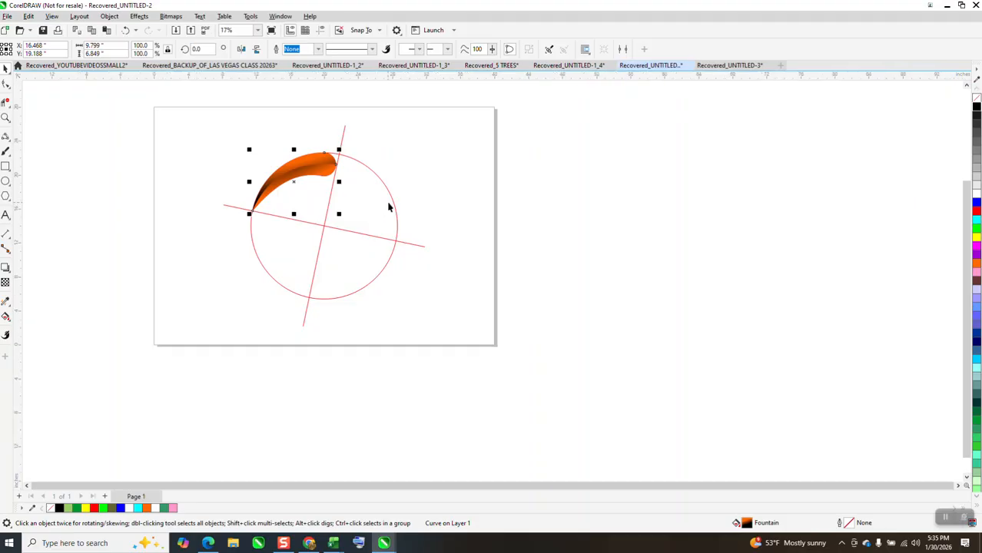
left_click(395, 201)
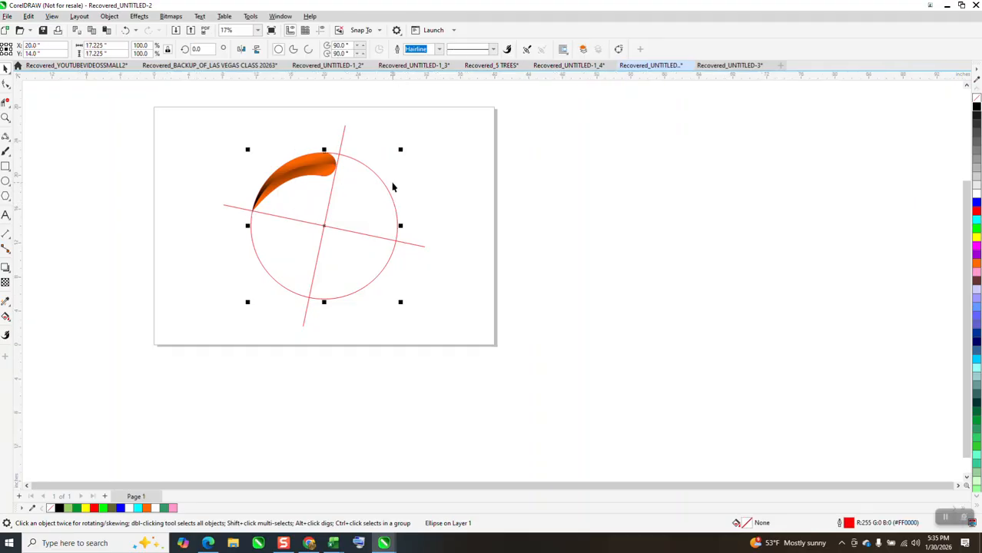
key("Delete")
left_click(345, 141)
key("Delete")
left_click(363, 239)
key("Delete")
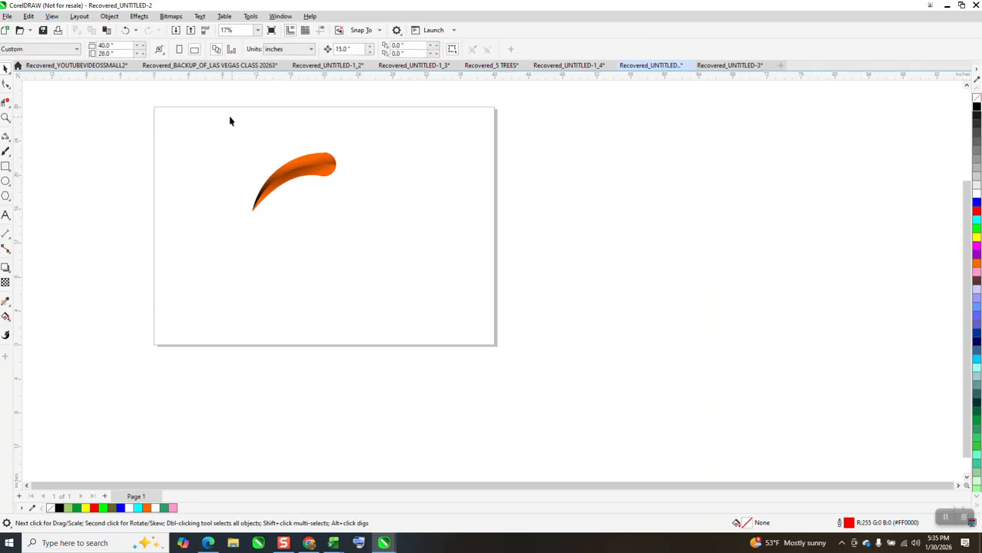
Step: Group the blade pieces and make three copies rotated in 90° increments around the deleted circle's centre
left_click_drag(385, 230, 396, 239)
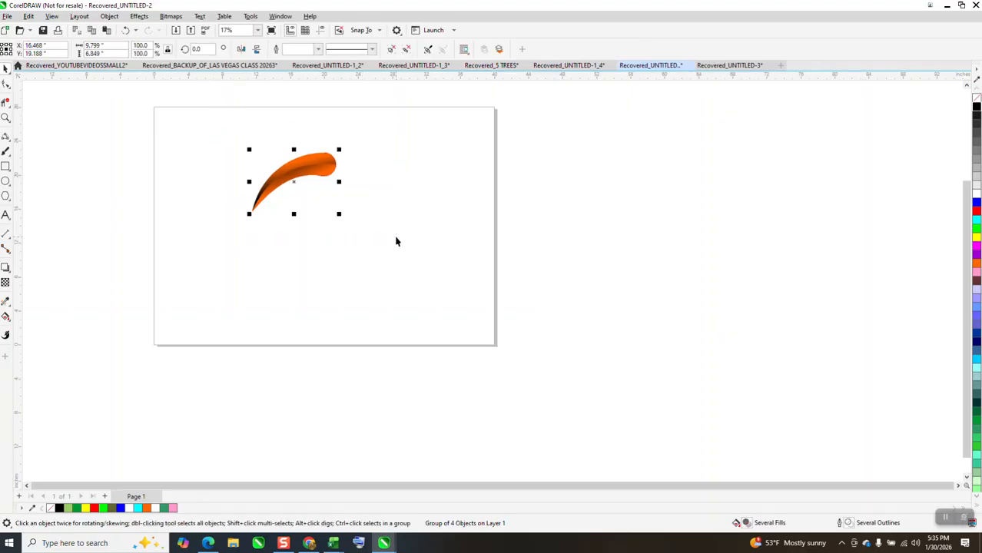
type("90")
key("Return")
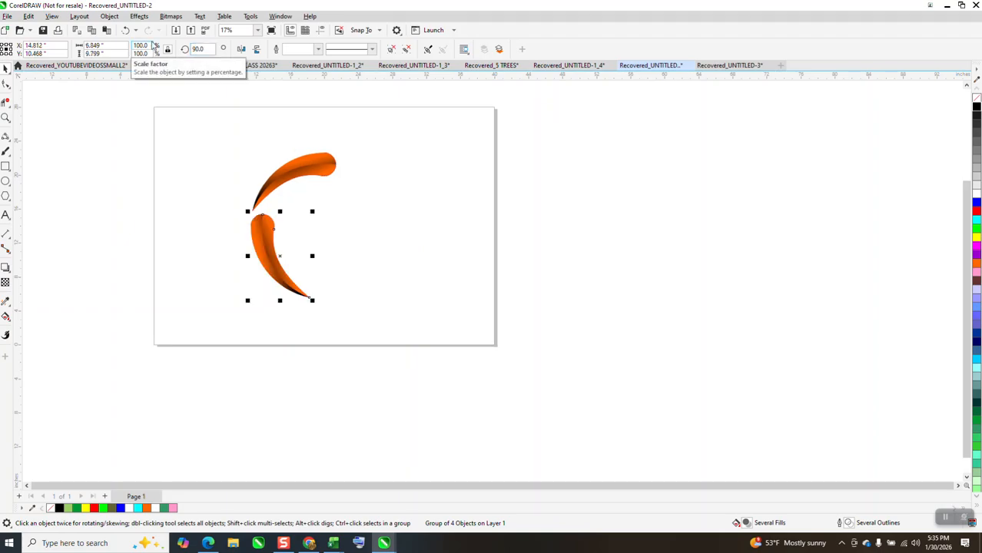
key("ctrl+r")
key("ctrl+r")
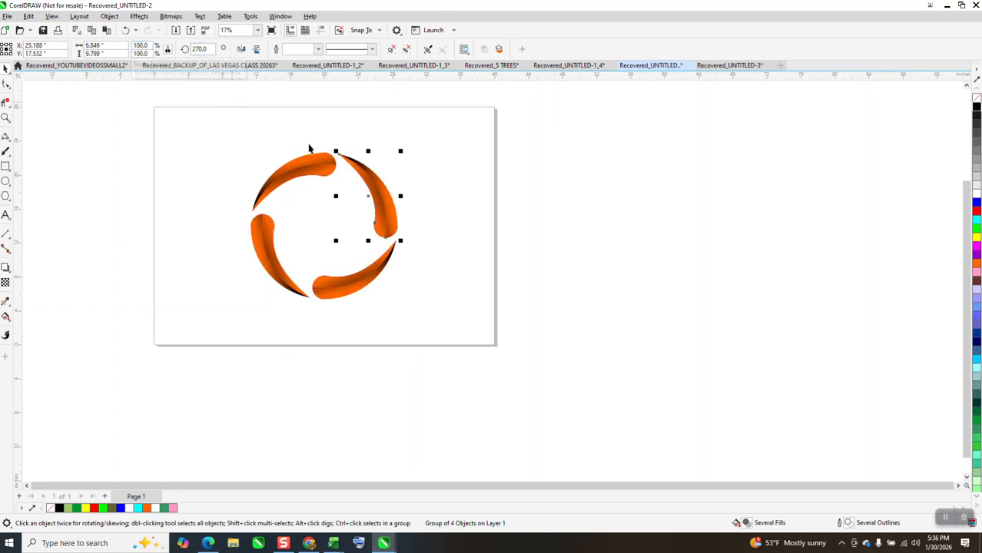
Step: Draw a circle about 6.87 inches wide centred on the page, and add a concentric copy enlarged to about 8.45 inches
left_click(6, 182)
left_click_drag(226, 177, 193, 228)
key("p")
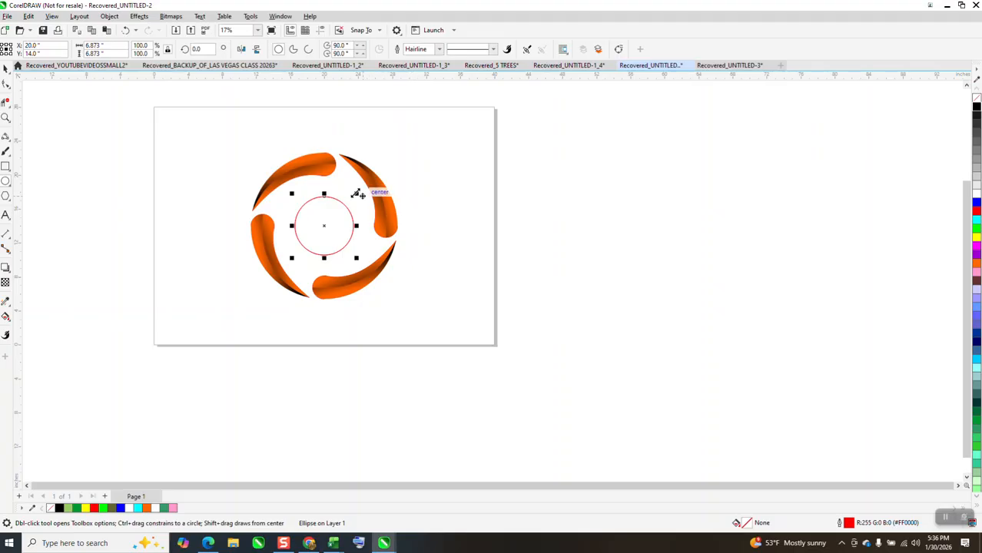
left_click_drag(358, 189, 366, 186)
Step: Smart Fill the ring between the two circles and the inner disc with orange and no outline
left_click(8, 317)
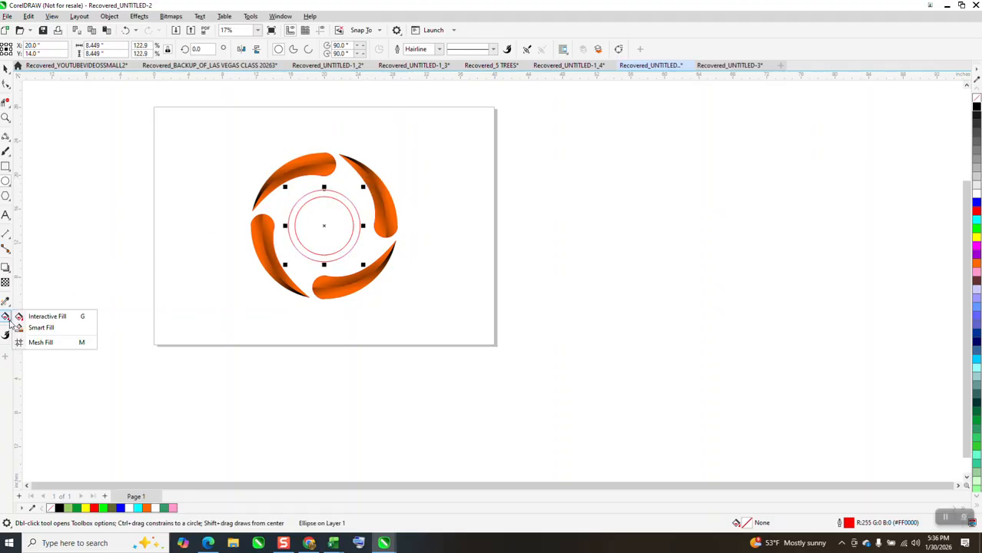
left_click(42, 317)
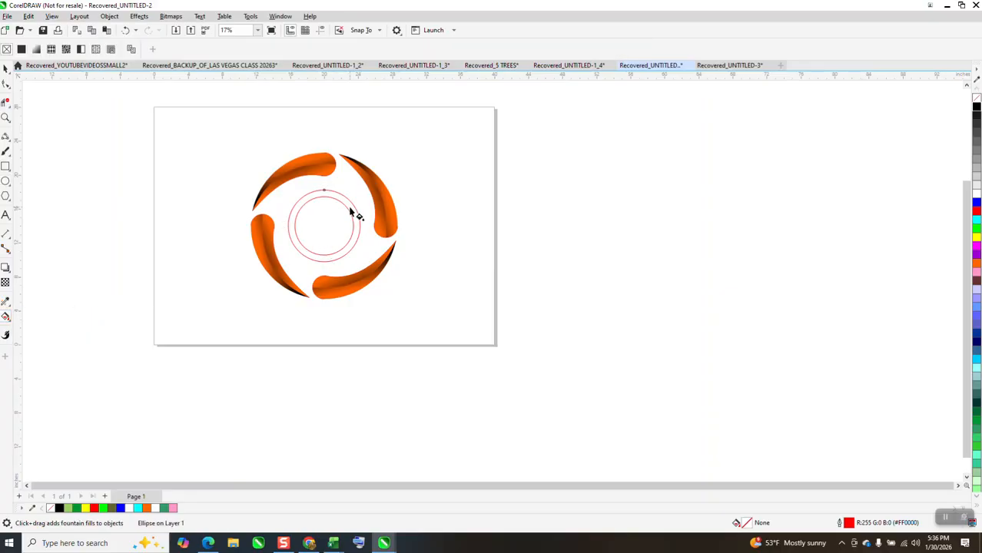
left_click(10, 322)
left_click(31, 318)
left_click(10, 322)
left_click(43, 327)
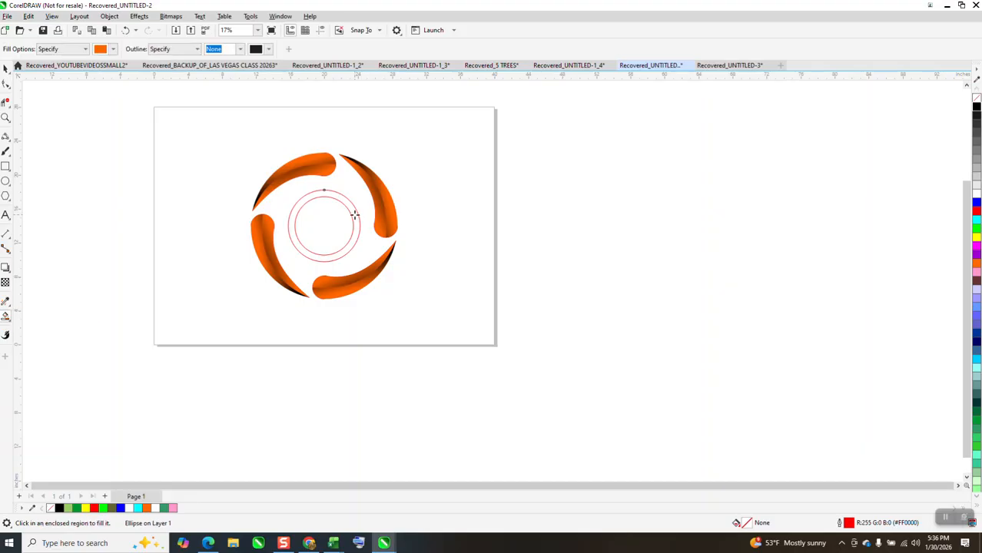
left_click(353, 215)
left_click(335, 225)
left_click(6, 68)
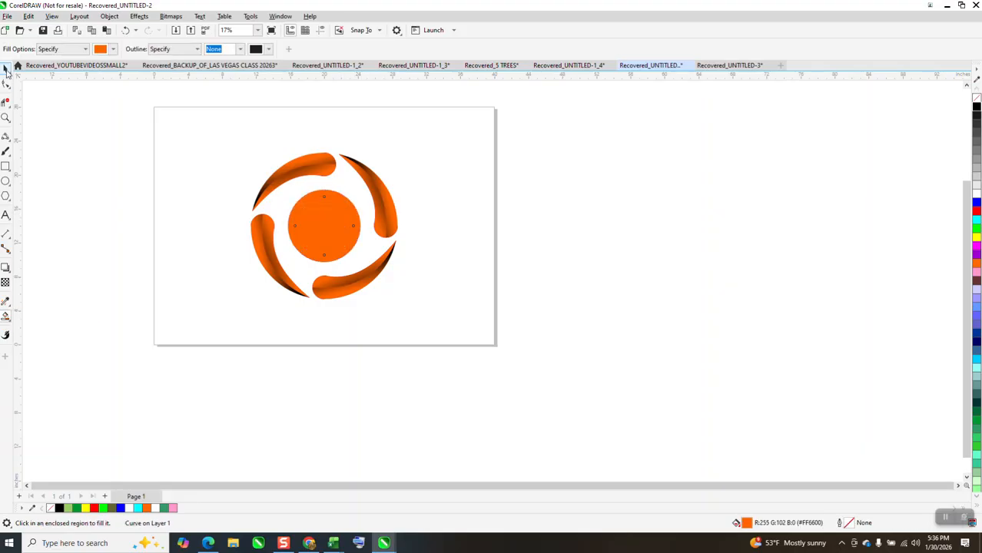
Step: Apply an elliptical fountain fill to the inner disc, from a white centre to orange, extending it to about the outer ring's edge
left_click(10, 323)
left_click(31, 316)
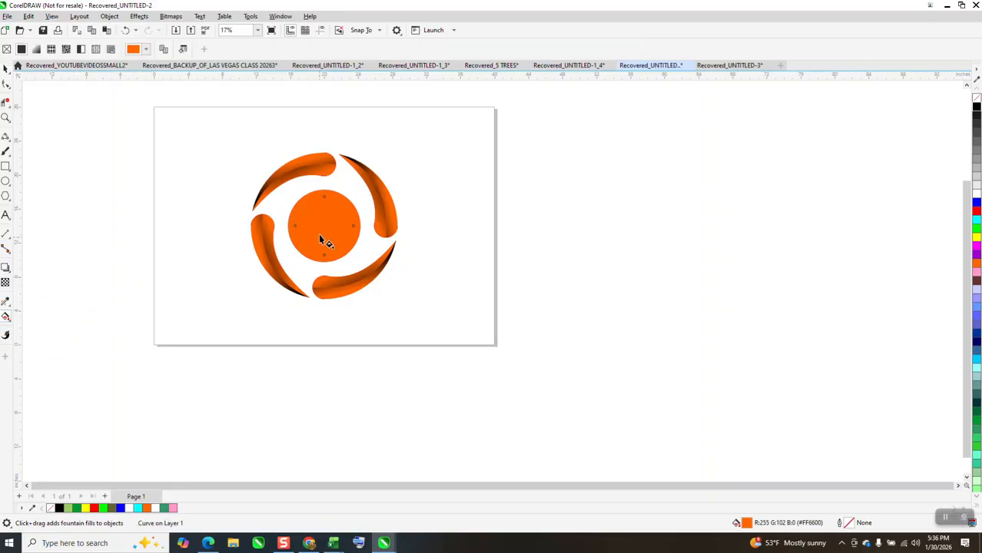
left_click_drag(323, 205, 319, 249)
left_click(180, 50)
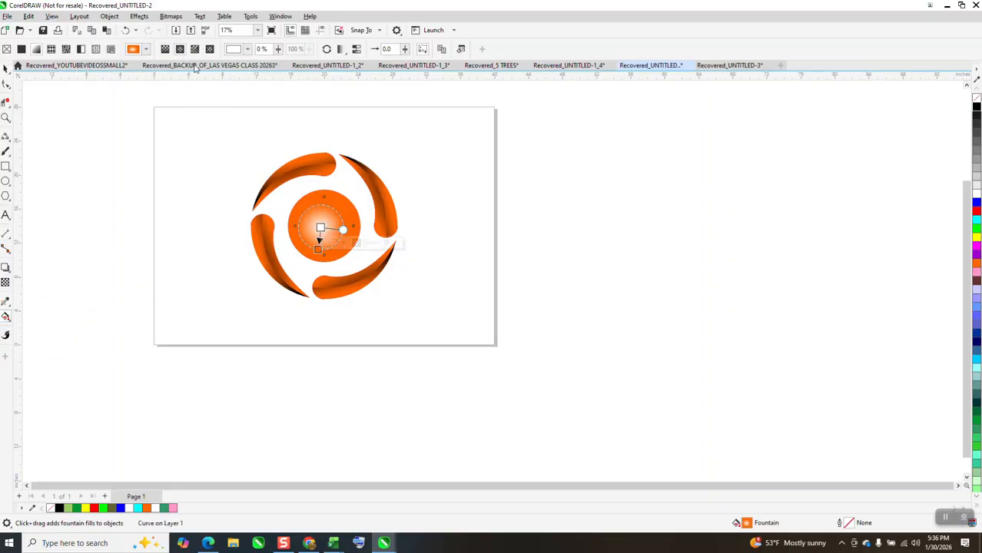
left_click_drag(341, 234, 317, 260)
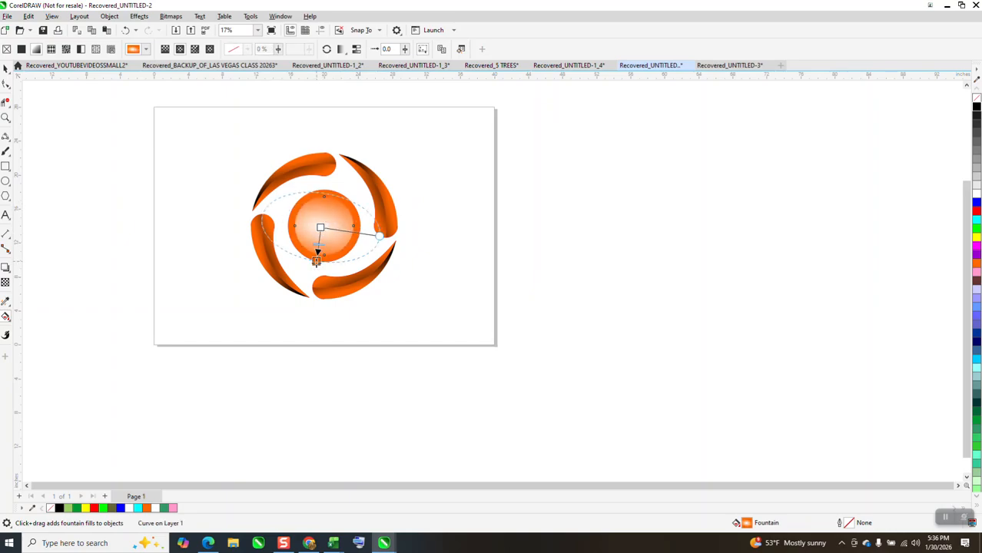
left_click_drag(379, 234, 353, 229)
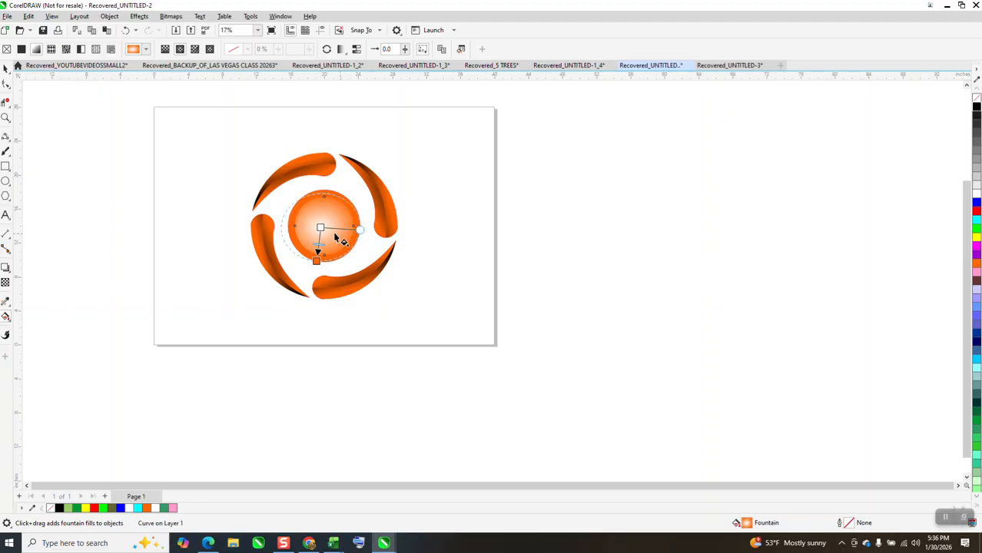
left_click_drag(321, 227, 324, 226)
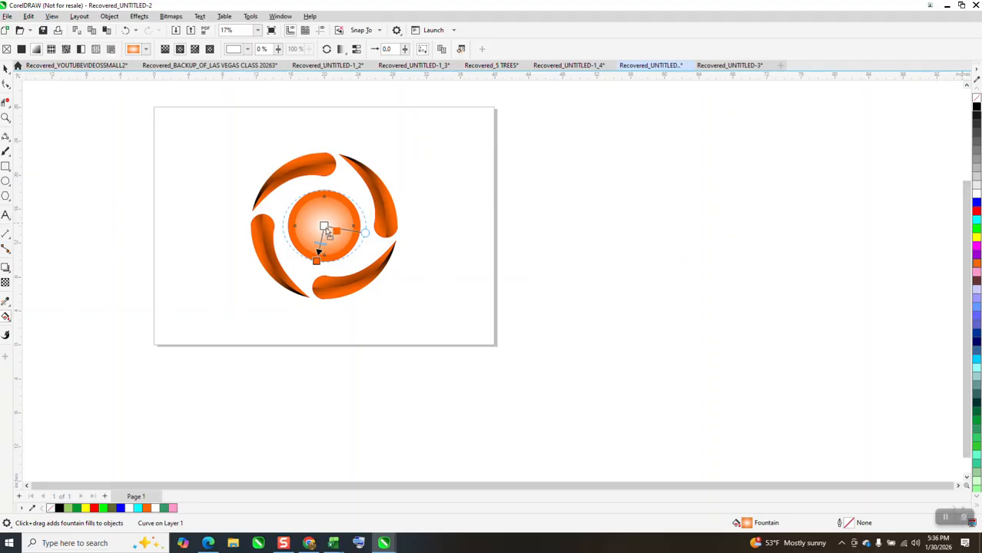
Step: Recolour the inner disc's fountain fill orange at the centre and black at the outer end, and extend it beyond the ring
left_click_drag(338, 229, 324, 226)
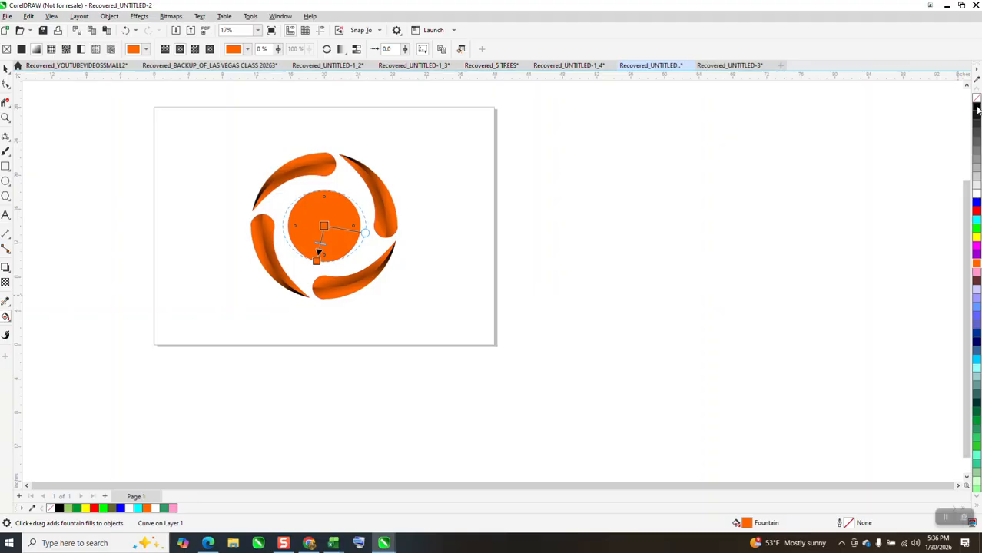
left_click_drag(979, 110, 370, 238)
left_click_drag(318, 256, 315, 260)
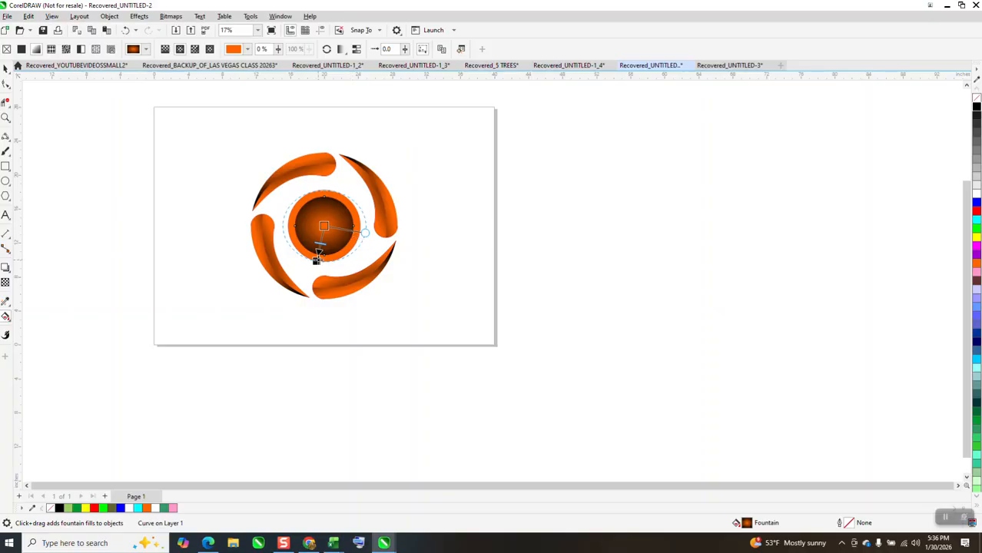
left_click_drag(317, 261, 315, 274)
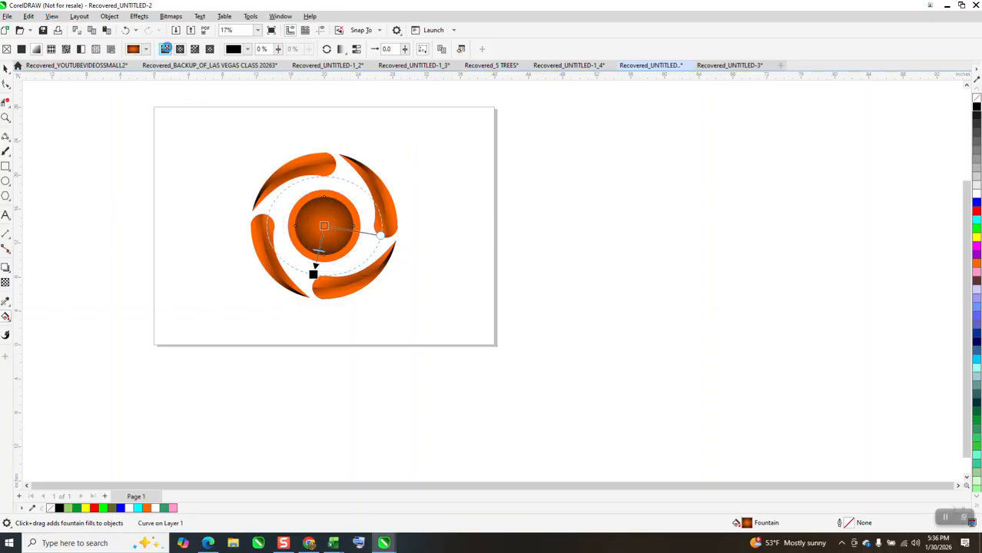
Step: Change the inner disc's fill to a linear fountain fill running from black above to orange at its lower edge
left_click(166, 49)
left_click_drag(313, 268, 326, 252)
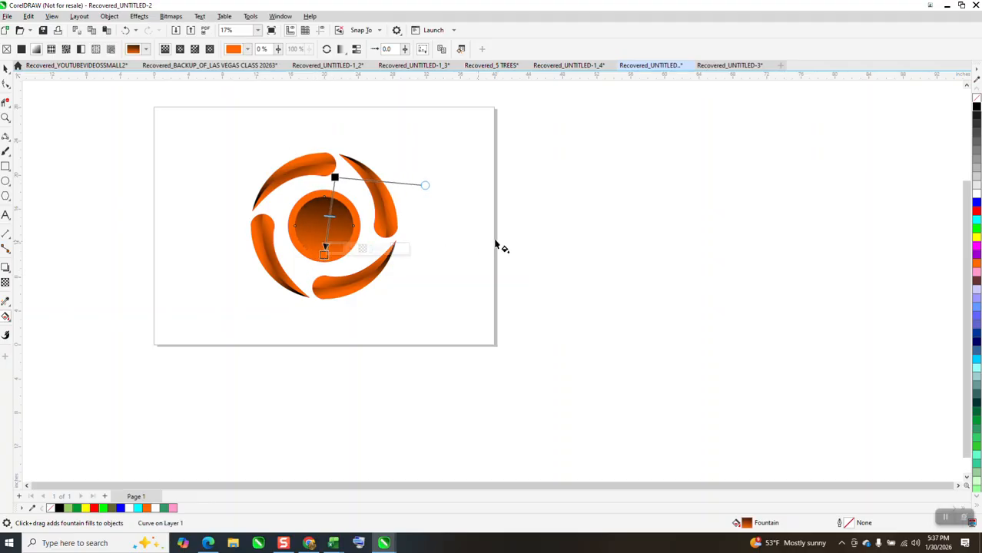
left_click(6, 68)
left_click(128, 144)
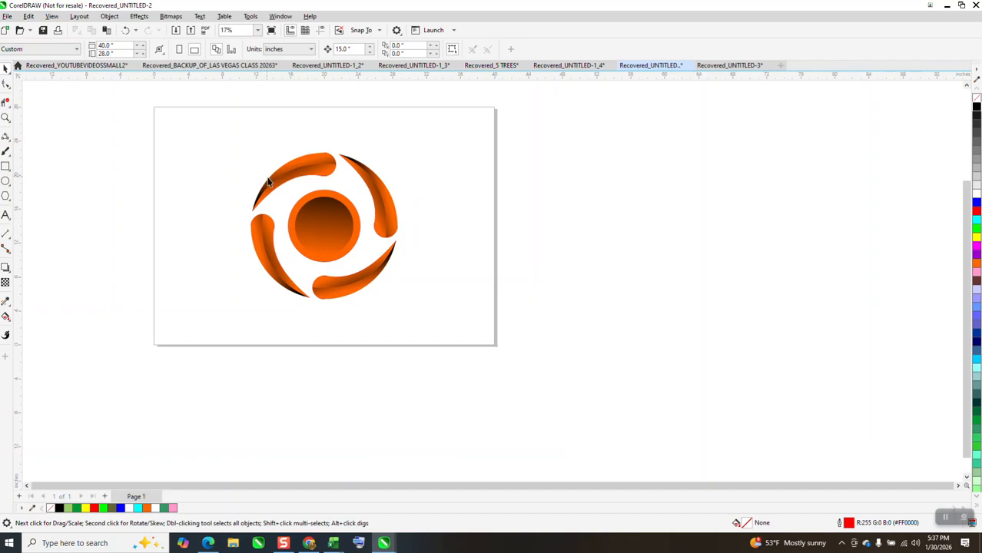
Step: Apply a vertical fountain fill to the outer ring, from orange at its upper edge to black just below its lower edge
left_click(350, 212)
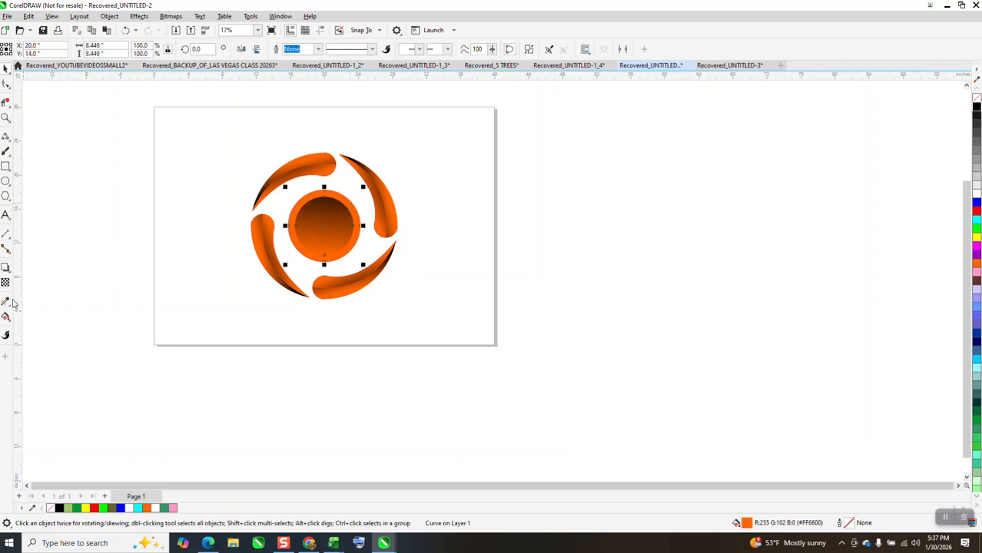
left_click(10, 323)
left_click(31, 312)
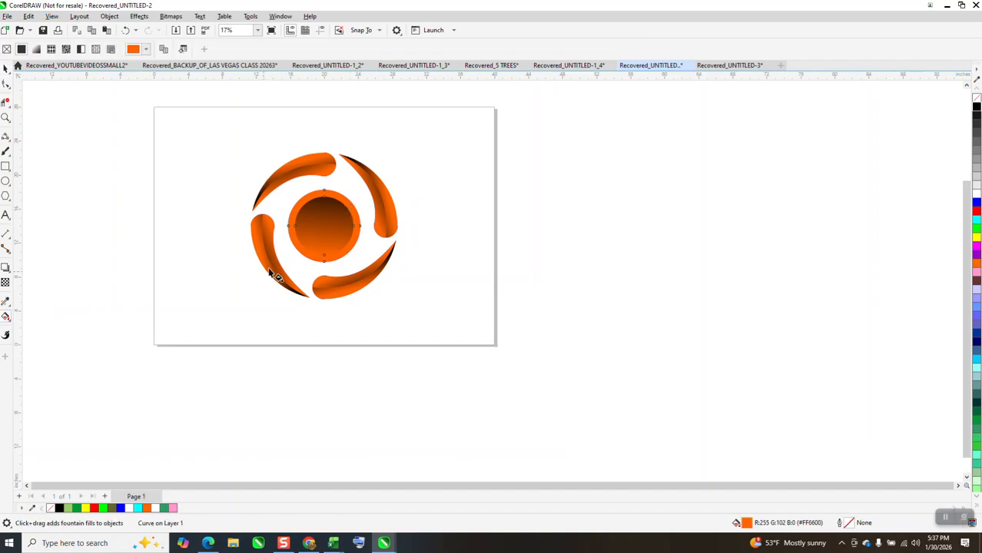
left_click_drag(323, 189, 326, 272)
left_click_drag(978, 114, 325, 269)
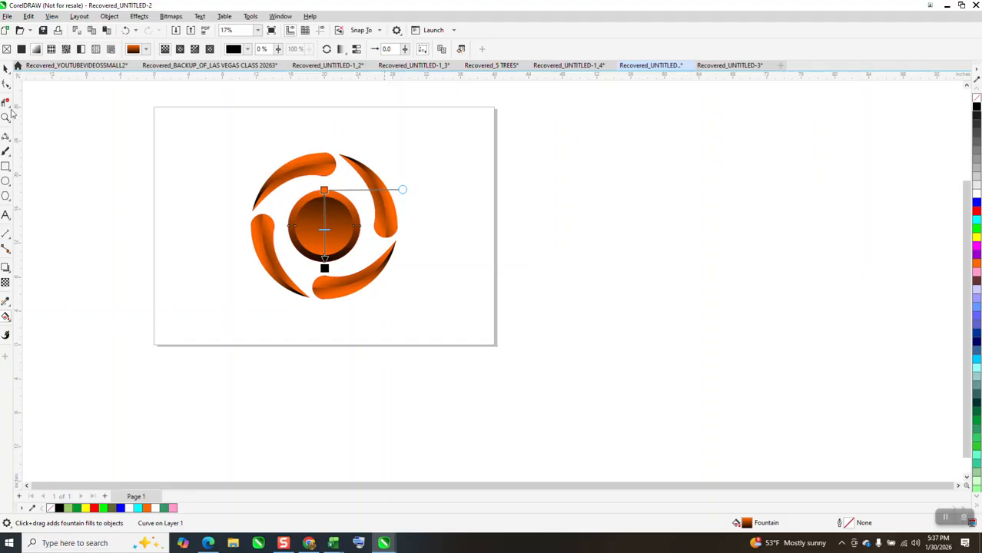
Step: Remove the outlines from all blades and centre circles, and group the whole design
left_click(6, 67)
left_click_drag(231, 137, 509, 323)
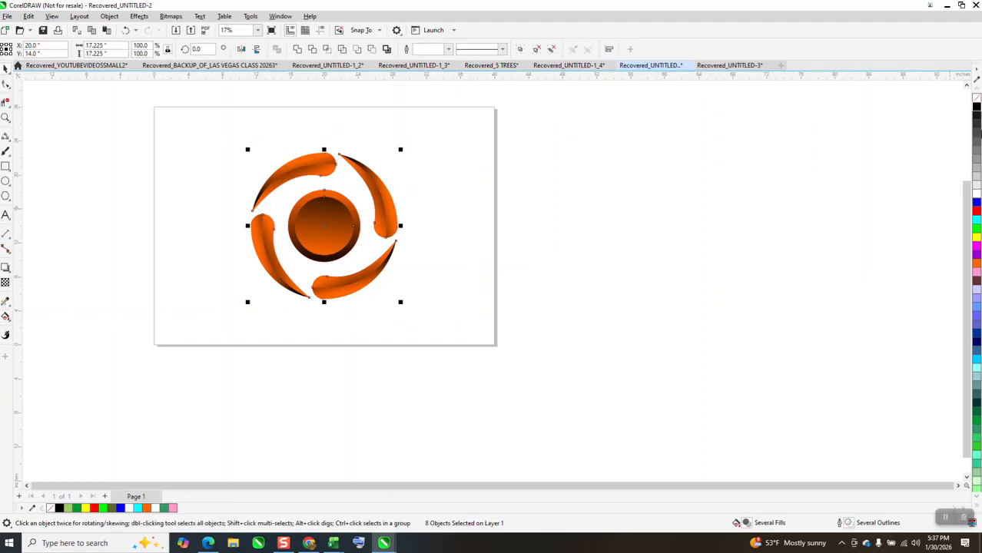
right_click(977, 100)
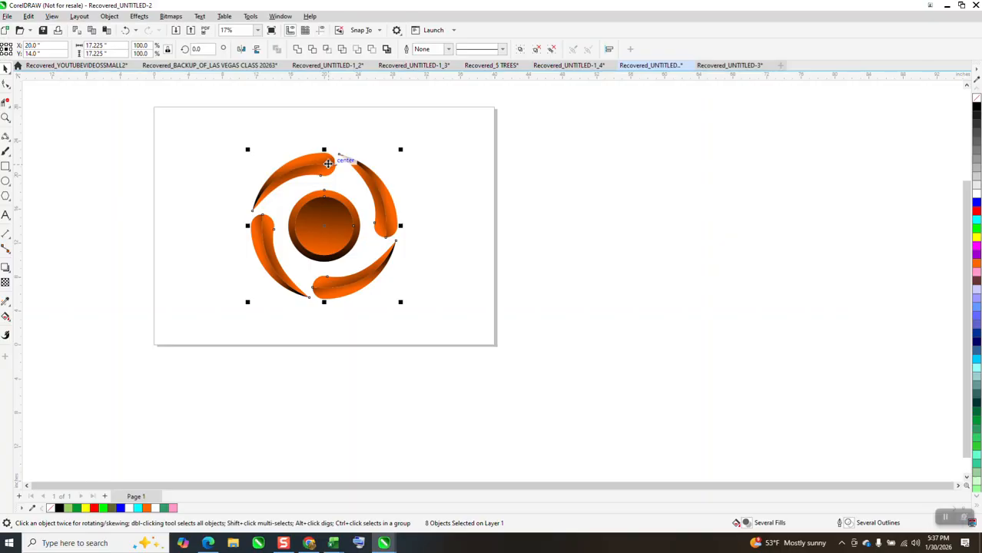
left_click_drag(221, 137, 437, 322)
key("ctrl+g")
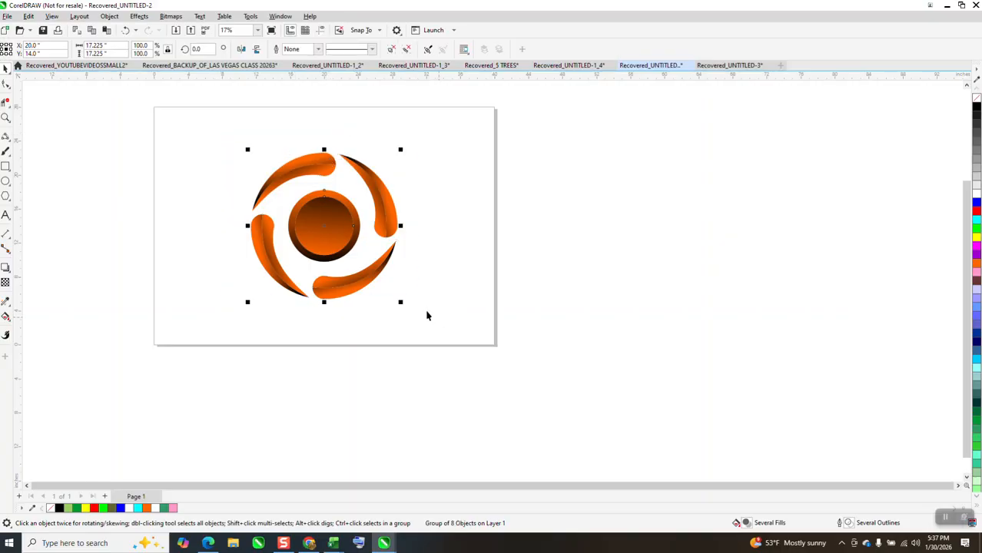
Step: Draw a rectangle about 23.69 by 19.59 inches around the design, fill it black, and send it to the back of the page
left_click(6, 165)
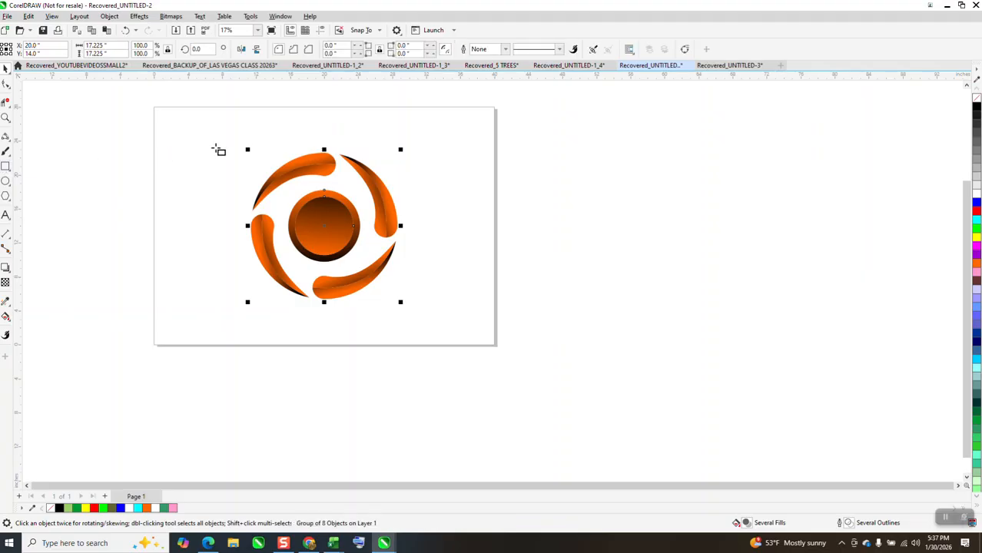
left_click_drag(236, 147, 438, 315)
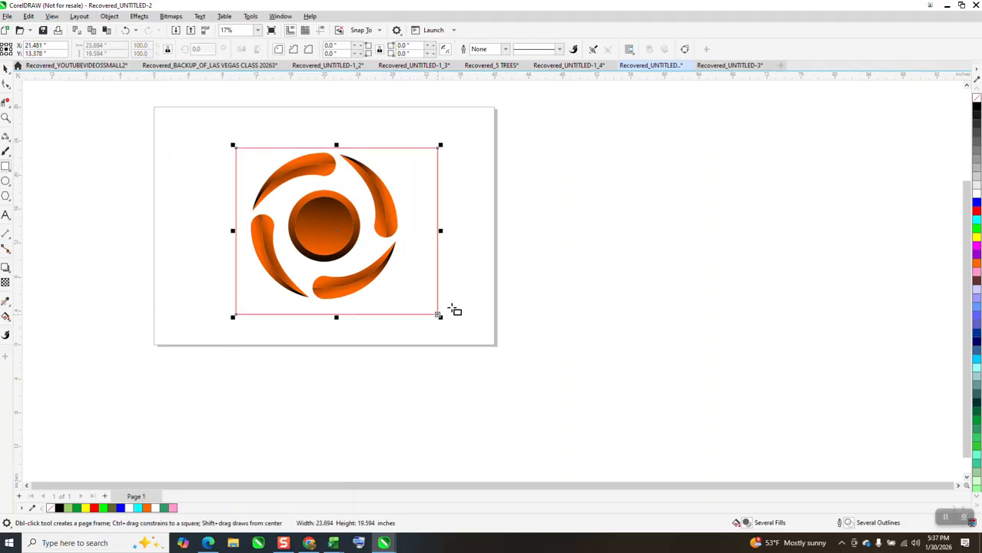
left_click(978, 108)
left_click(109, 16)
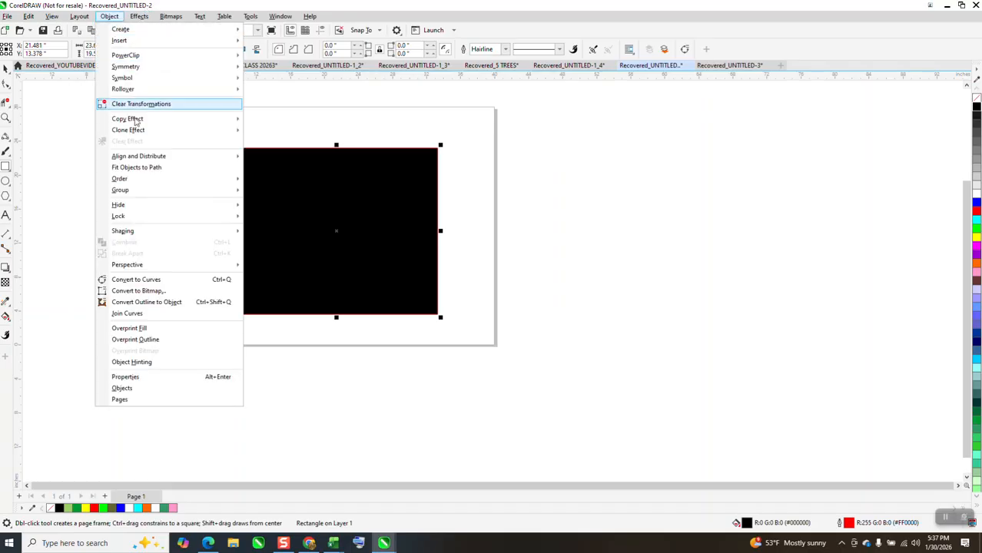
mouse_move(131, 179)
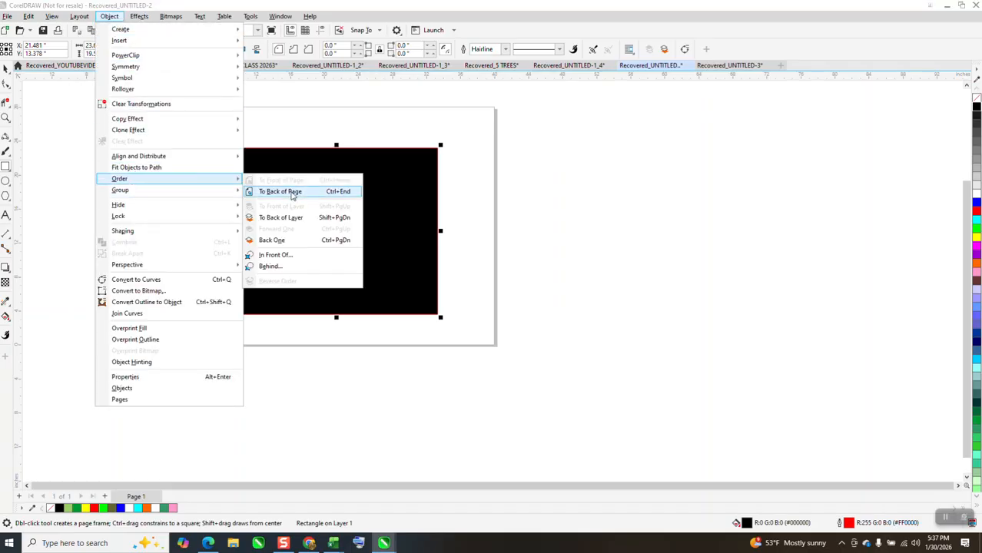
left_click(292, 193)
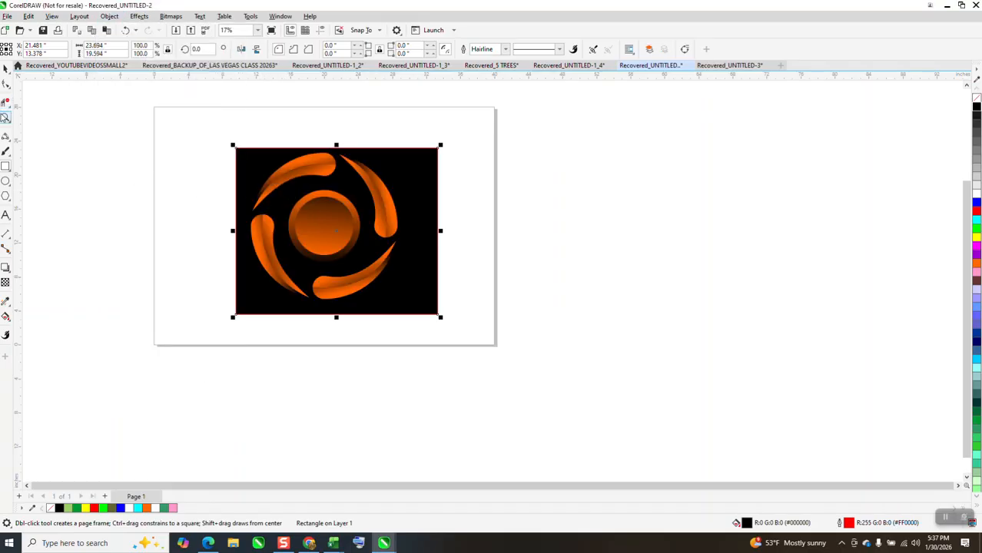
left_click(6, 118)
left_click_drag(238, 141, 439, 314)
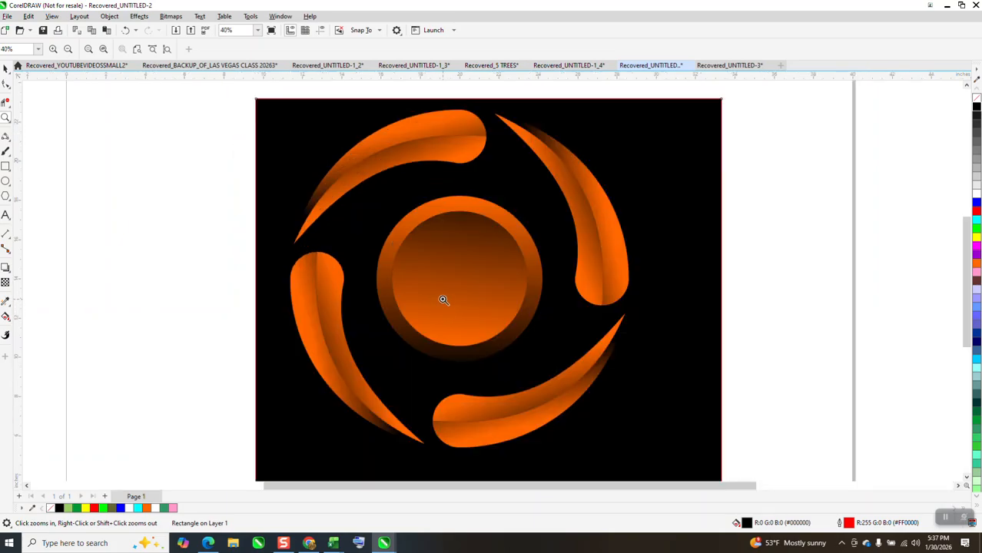
scroll(426, 312, "down", 1)
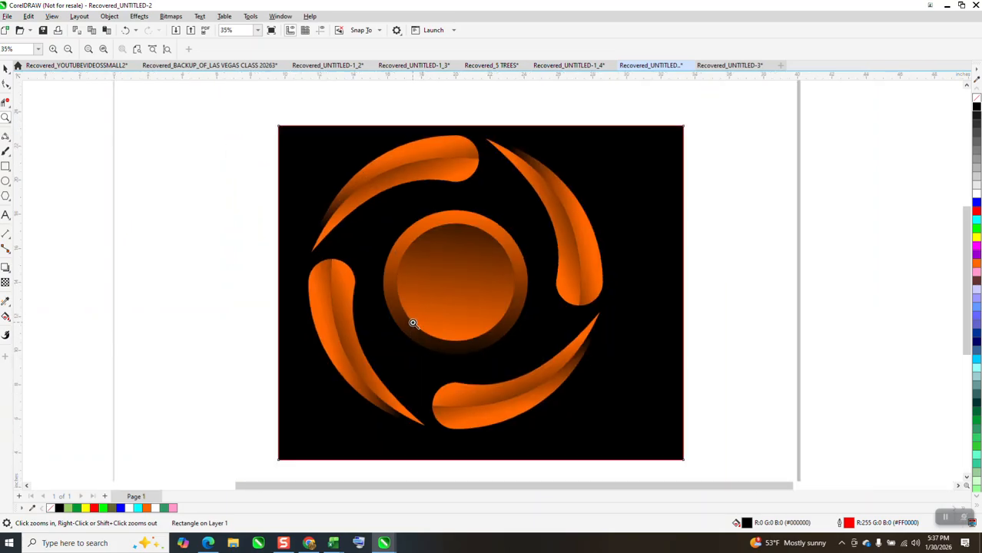